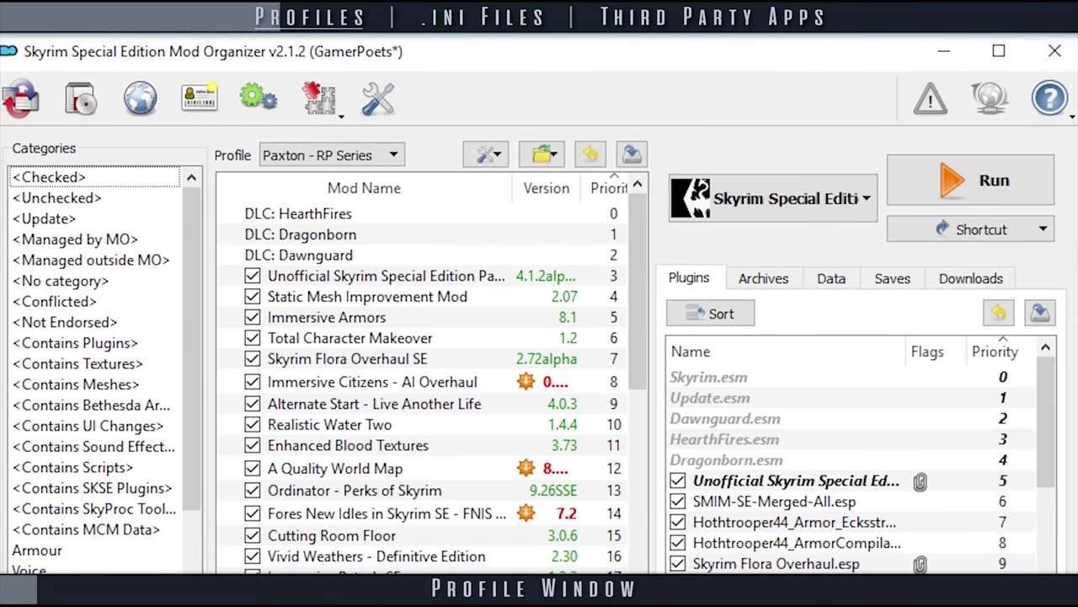
Step: Create a new profile named GamerPoets Test without default game settings
{"action": "left_click", "coordinate": [215, 122]}
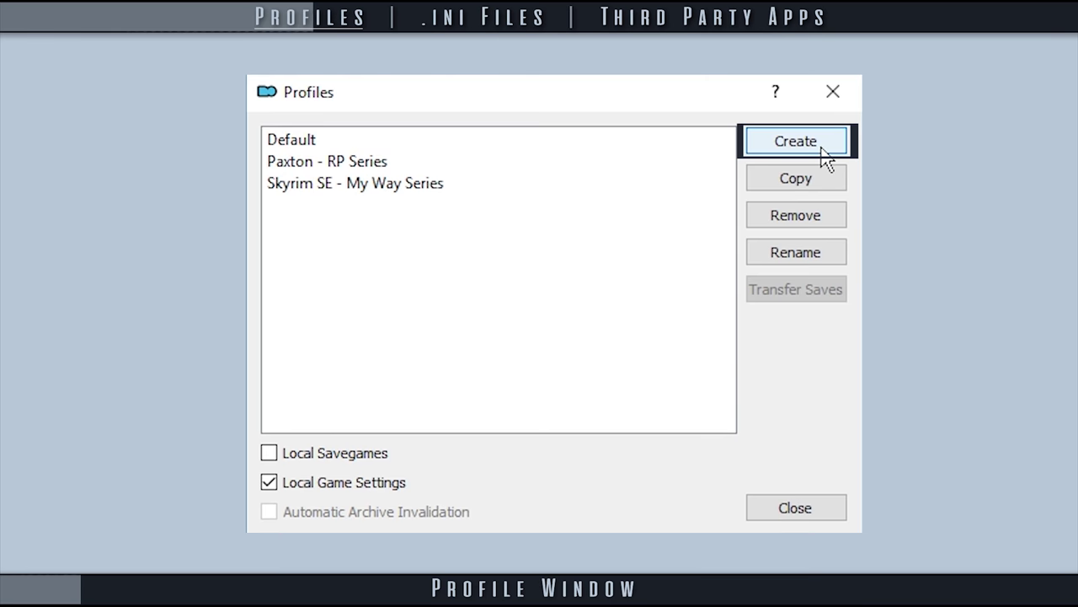
{"action": "left_click", "coordinate": [823, 155]}
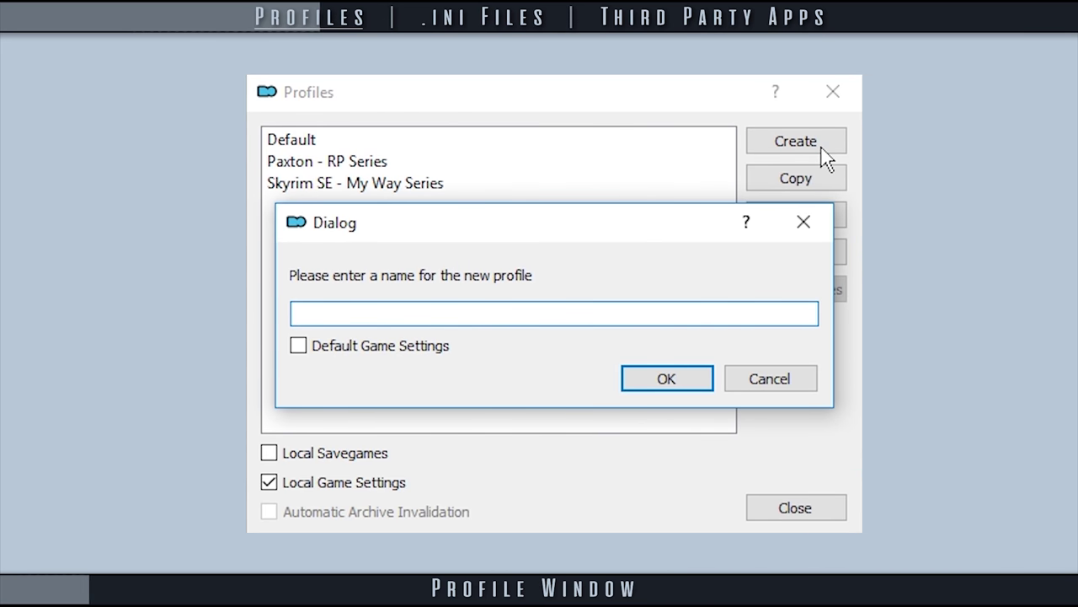
{"action": "type", "text": "GamerPoets Test"}
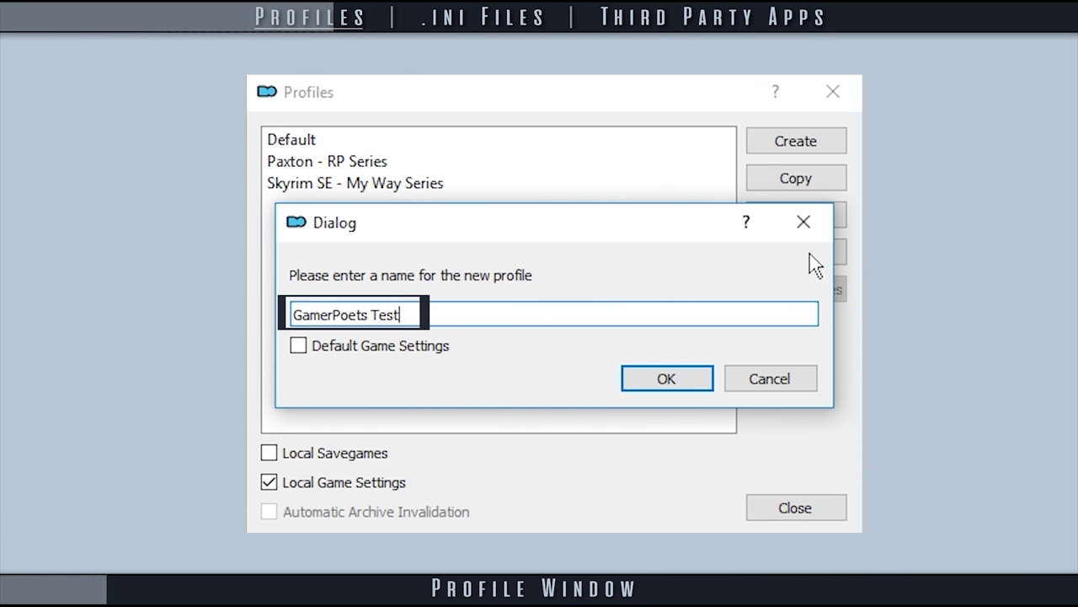
{"action": "left_click", "coordinate": [689, 396]}
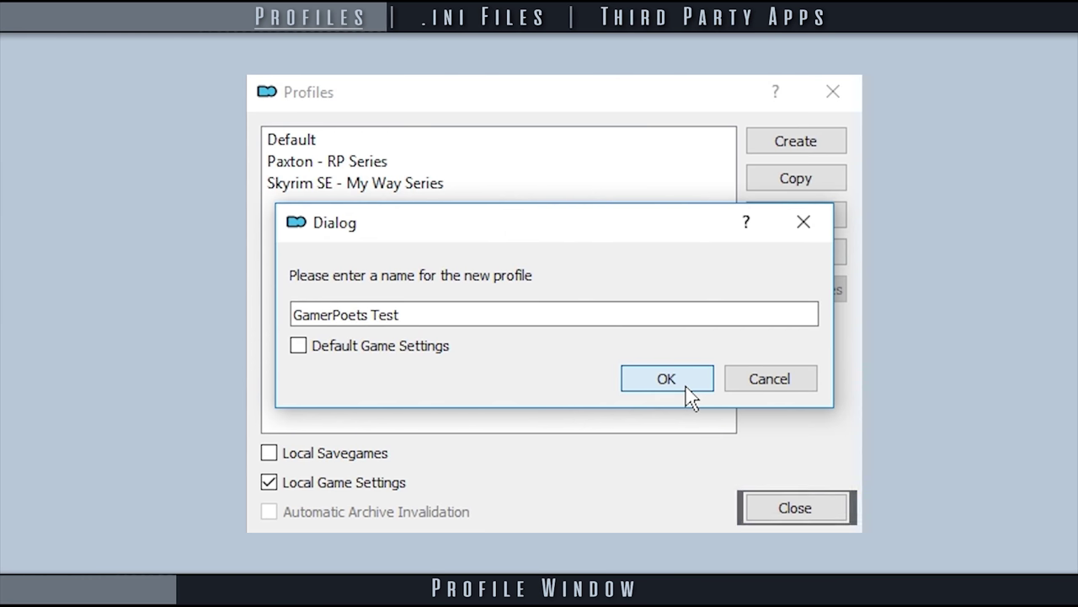
{"action": "left_click", "coordinate": [689, 396]}
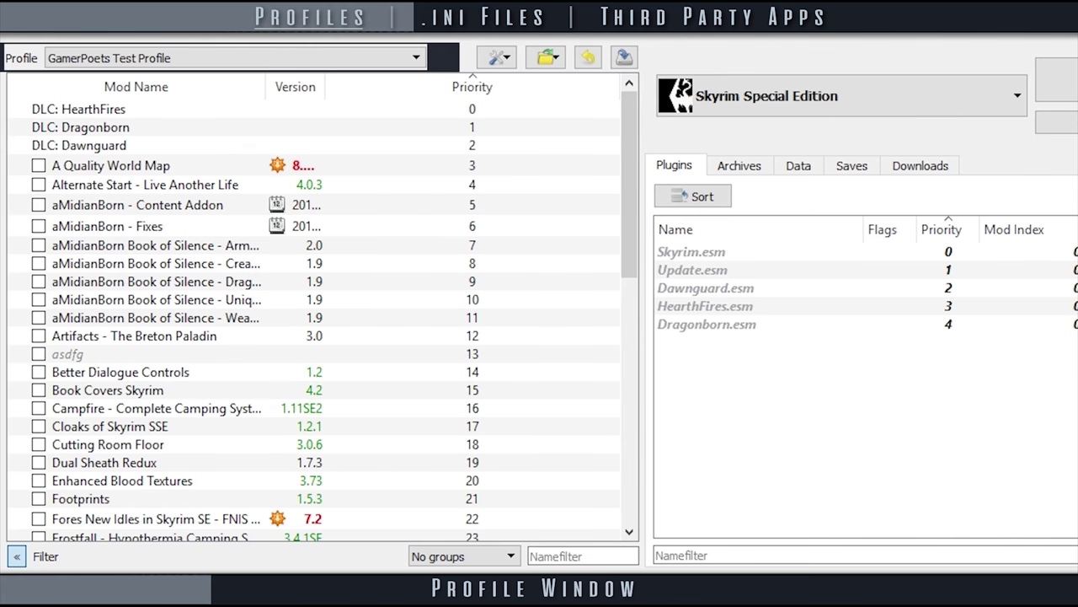
Step: Copy the Paxton - RP Series profile as a new profile named Paxton Profile 2
{"action": "key", "text": "alt+Down"}
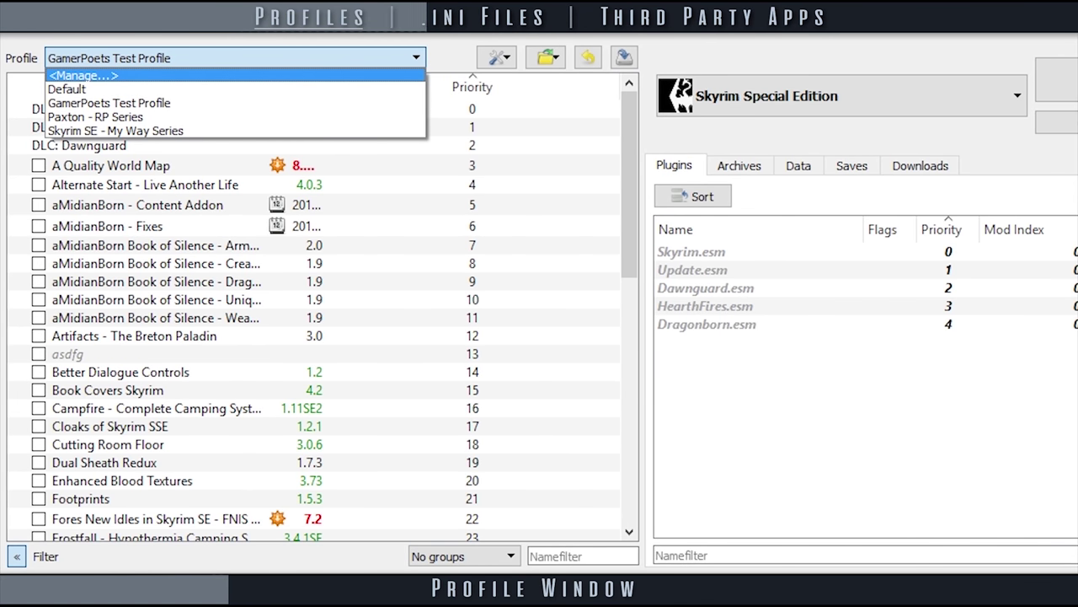
{"action": "left_click", "coordinate": [432, 54]}
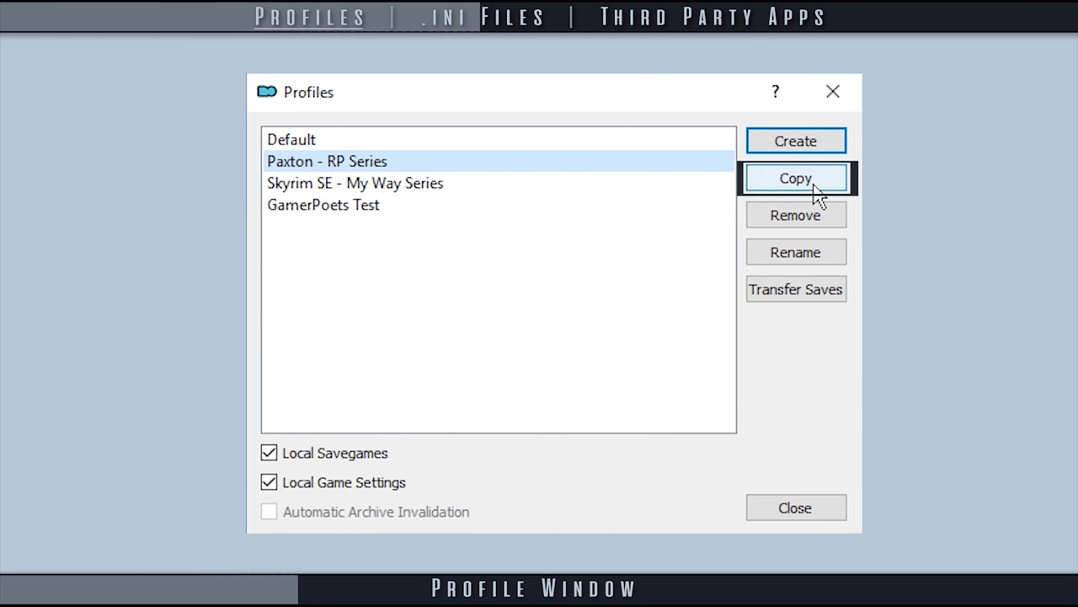
{"action": "left_click", "coordinate": [816, 192]}
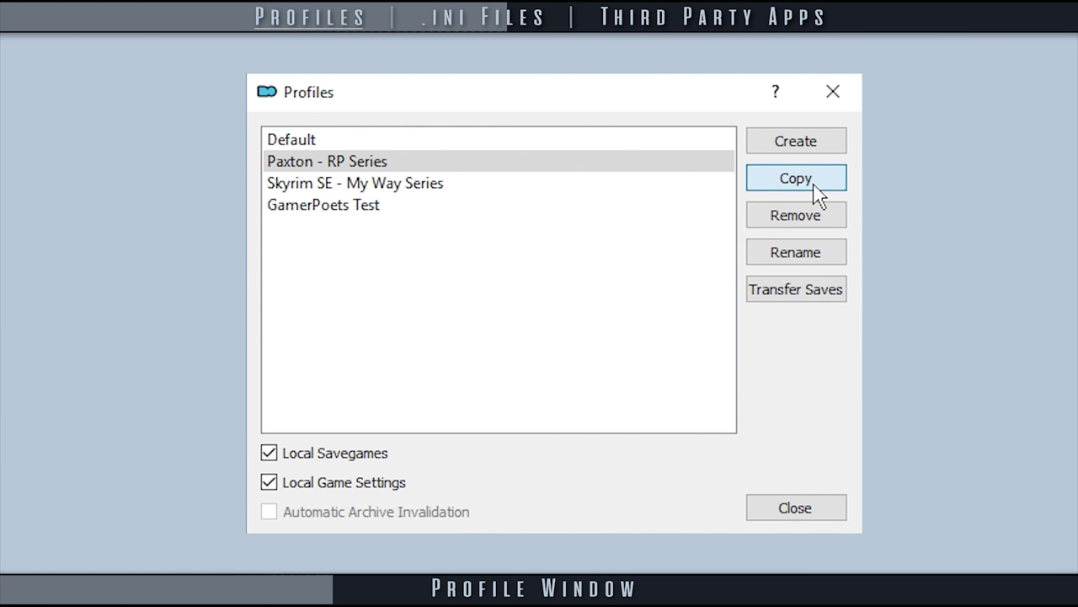
{"action": "left_click", "coordinate": [796, 179]}
{"action": "type", "text": "Paxton Profile 2"}
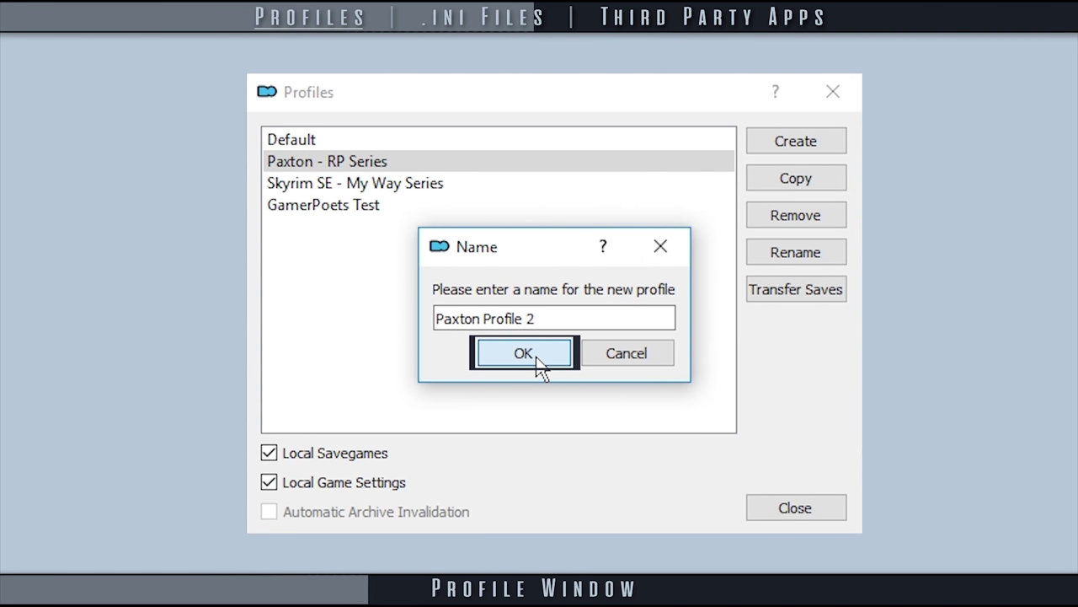
{"action": "left_click", "coordinate": [524, 353]}
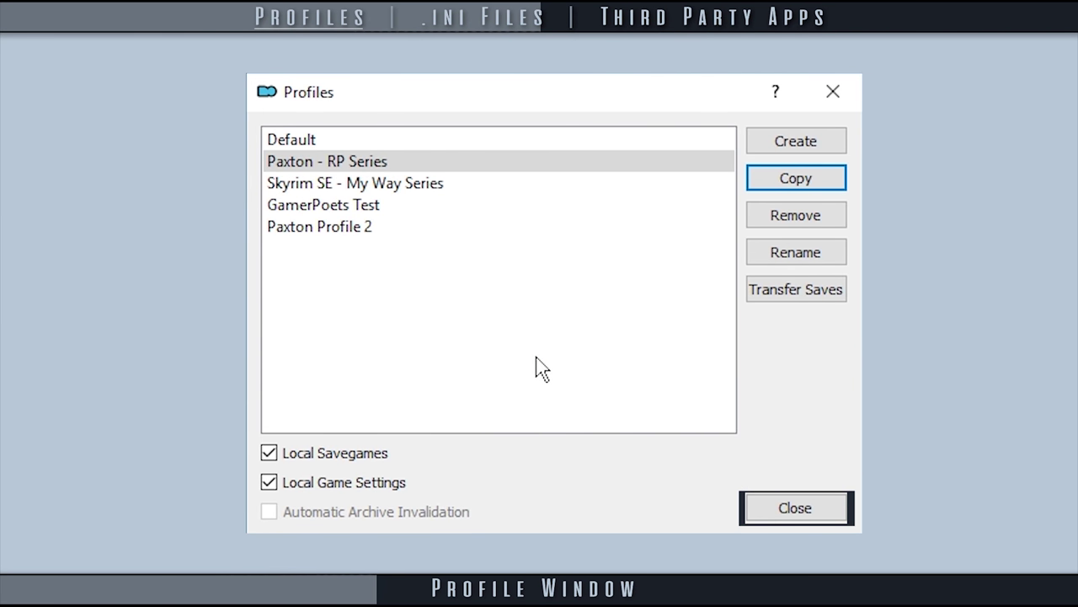
Step: Remove the Paxton Profile 2 profile and confirm the removal
{"action": "left_click", "coordinate": [539, 238]}
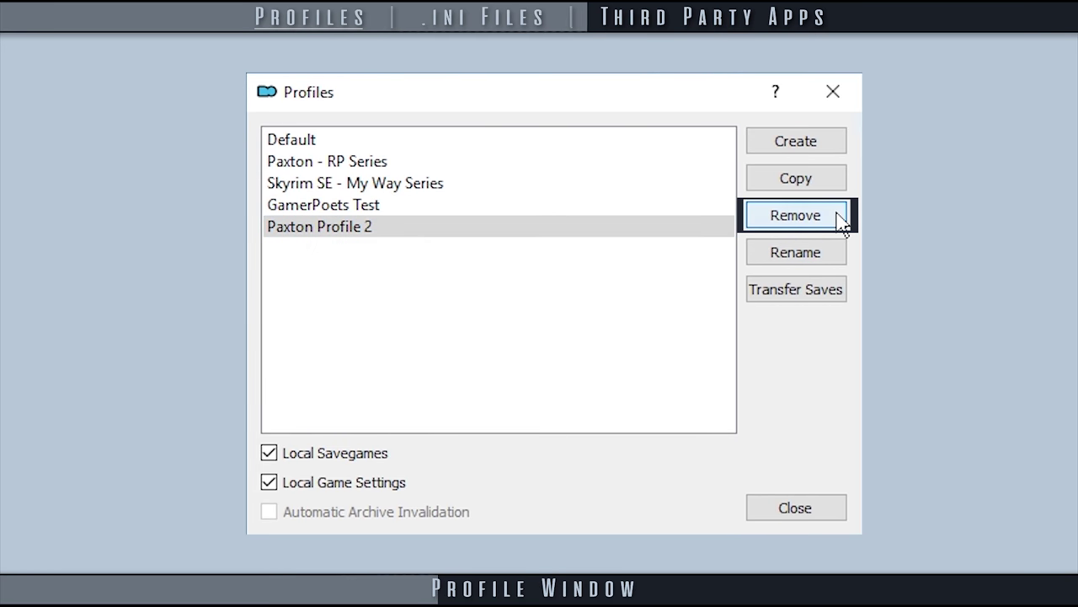
{"action": "left_click", "coordinate": [838, 219]}
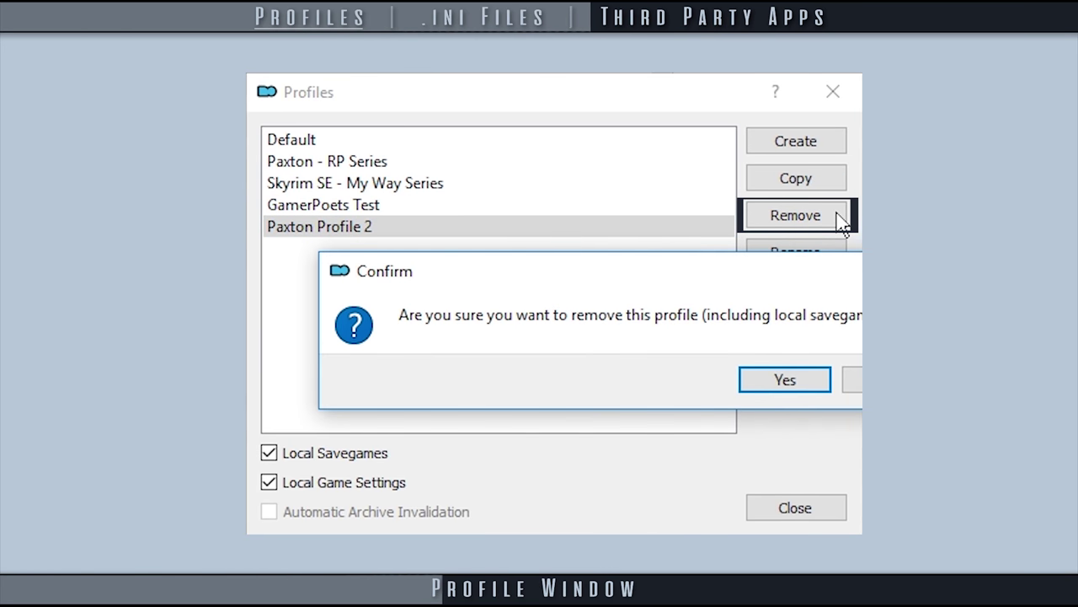
{"action": "left_click", "coordinate": [815, 381]}
Step: Rename the GamerPoets Test profile to GamerPoets Test Profile
{"action": "left_click", "coordinate": [797, 253]}
{"action": "type", "text": "Profil"}
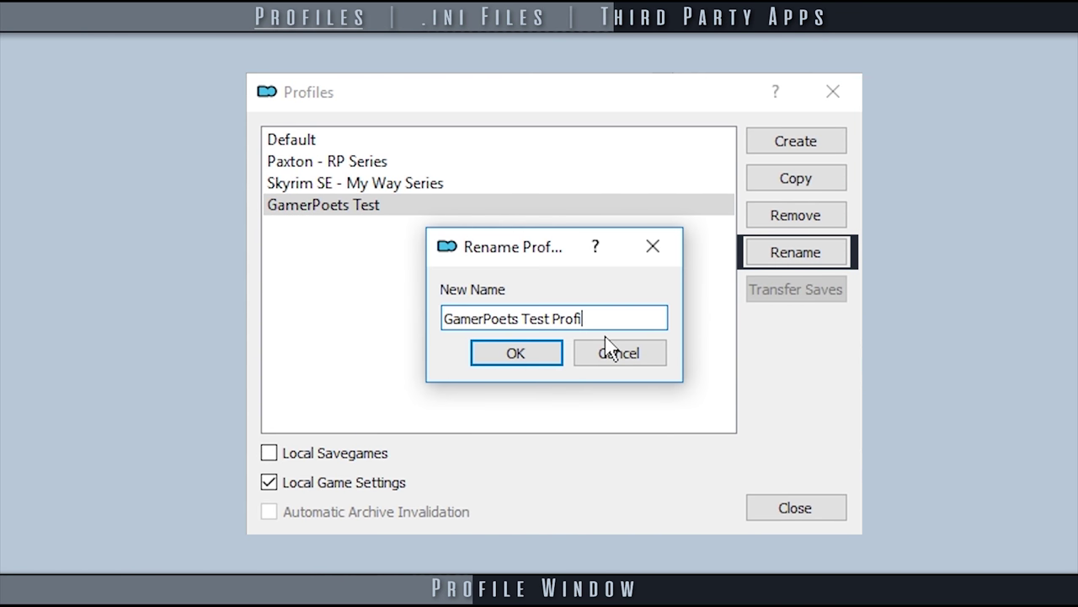
{"action": "type", "text": "e"}
{"action": "key", "text": "Return"}
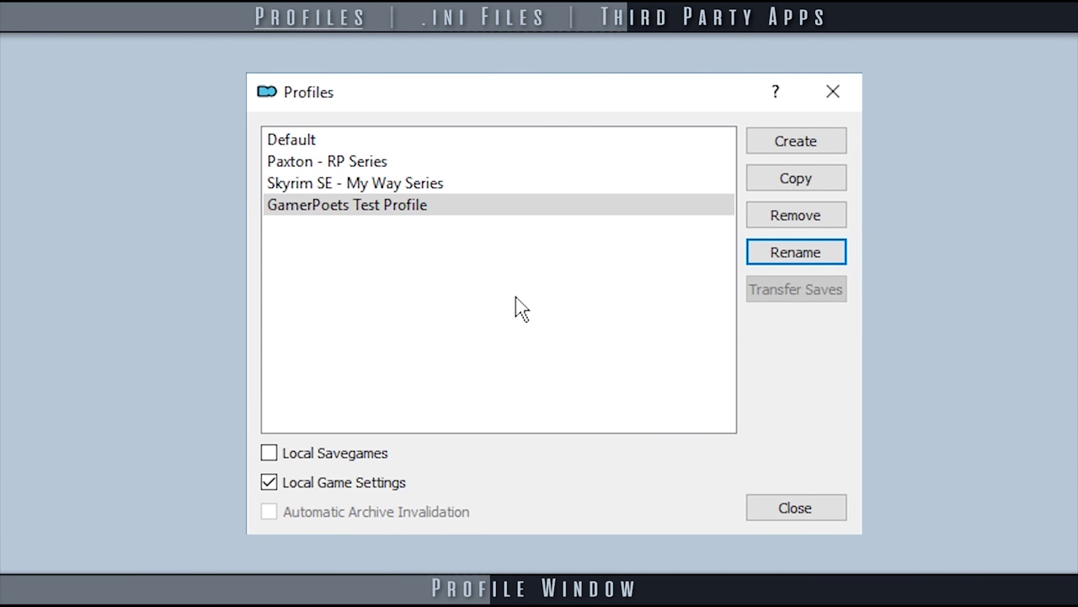
Step: Copy the global Prisoner character's savegames to the Paxton - RP Series profile with Transfer Saves
{"action": "left_click", "coordinate": [426, 160]}
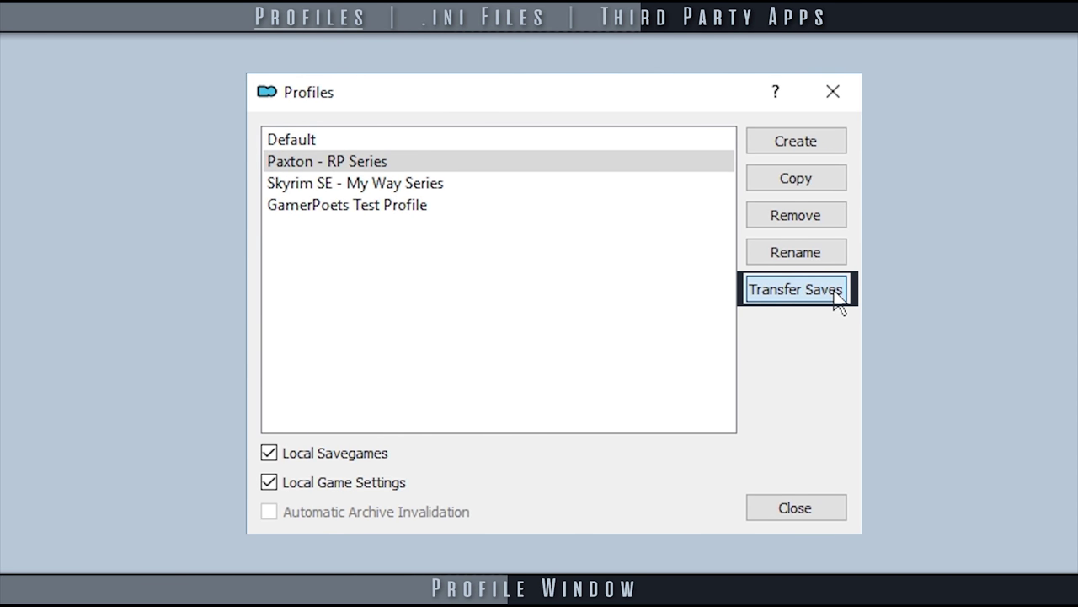
{"action": "left_click", "coordinate": [837, 295]}
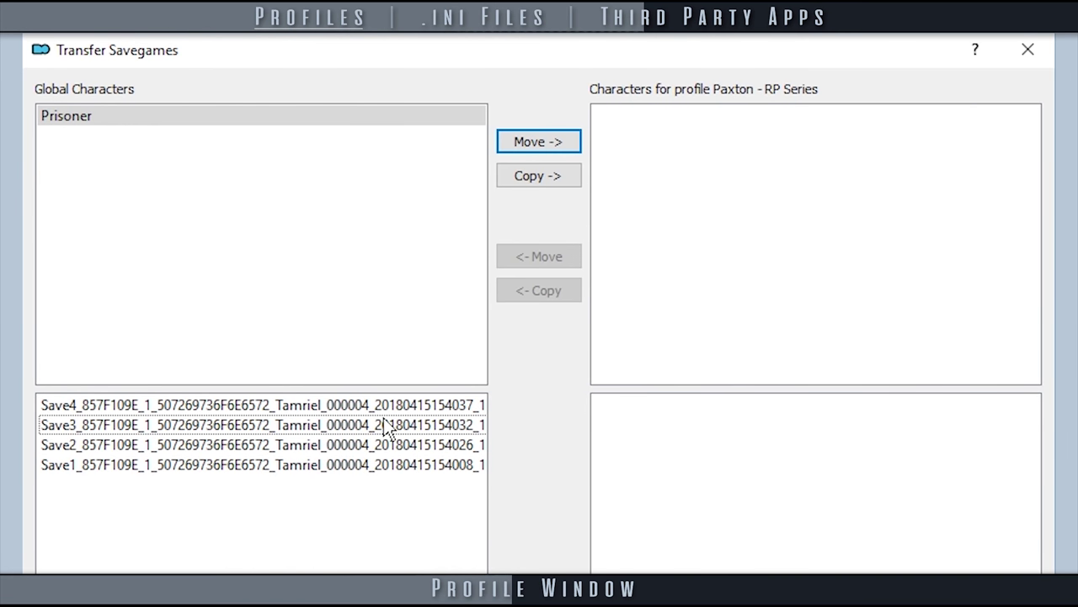
{"action": "left_click", "coordinate": [534, 179]}
{"action": "left_click", "coordinate": [604, 404]}
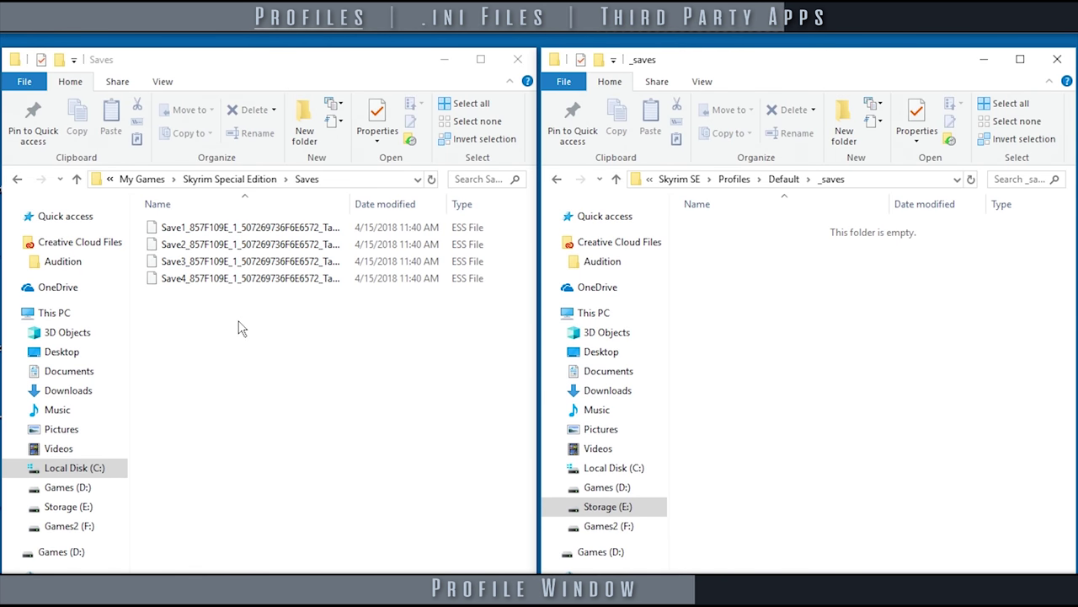
Step: In File Explorer, copy saves 2 to 4 into the Default profile's _saves folder, then copy Save2 back to Saves, replacing the existing file
{"action": "left_click_drag", "start_coordinate": [244, 320], "coordinate": [733, 337]}
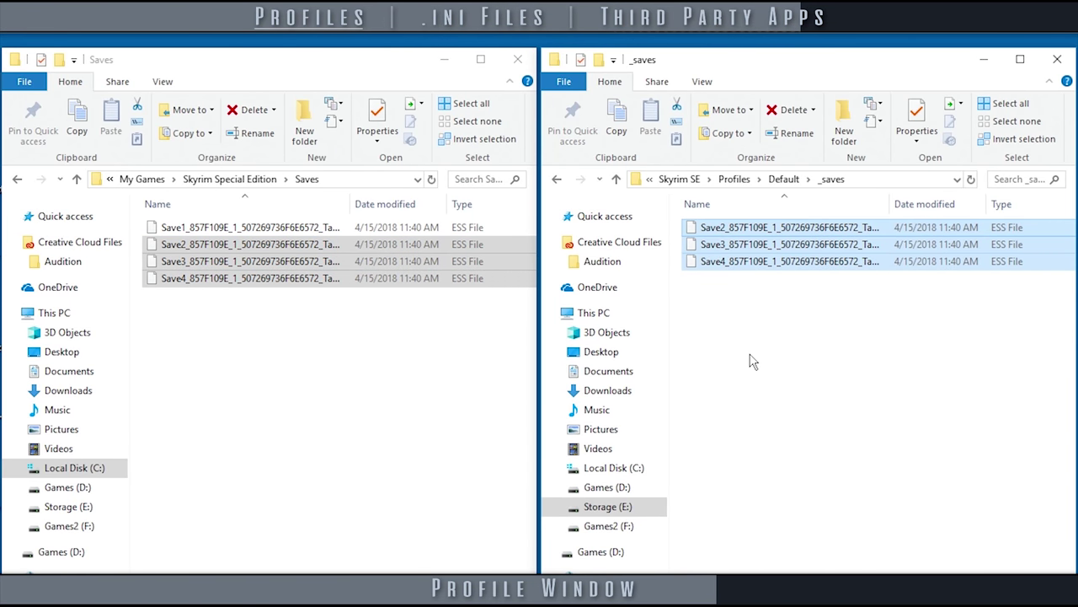
{"action": "left_click", "coordinate": [750, 241]}
{"action": "left_click_drag", "start_coordinate": [751, 241], "coordinate": [193, 385]}
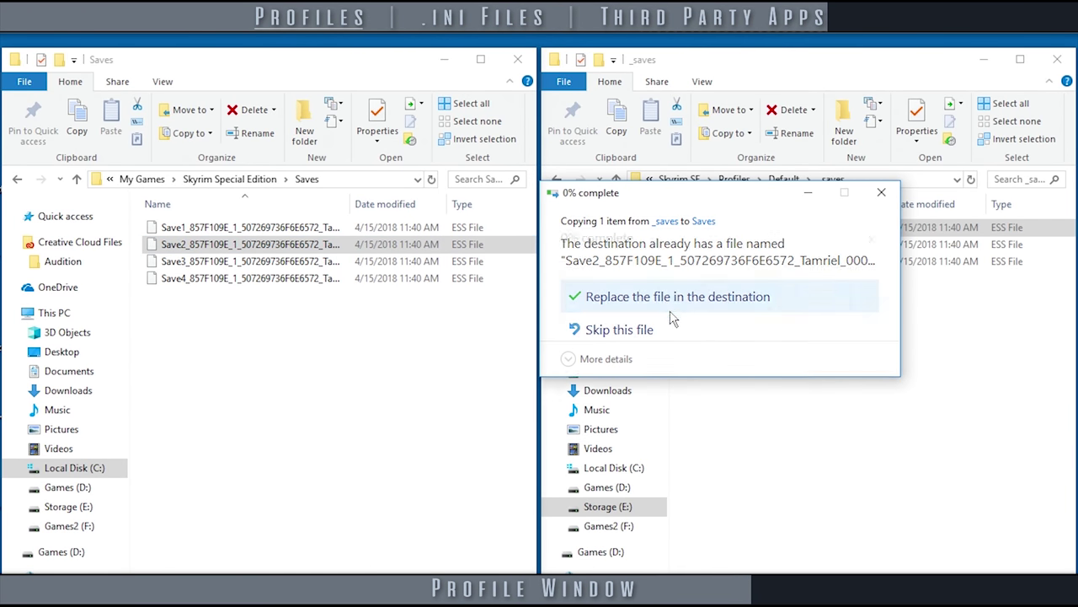
{"action": "left_click", "coordinate": [674, 299]}
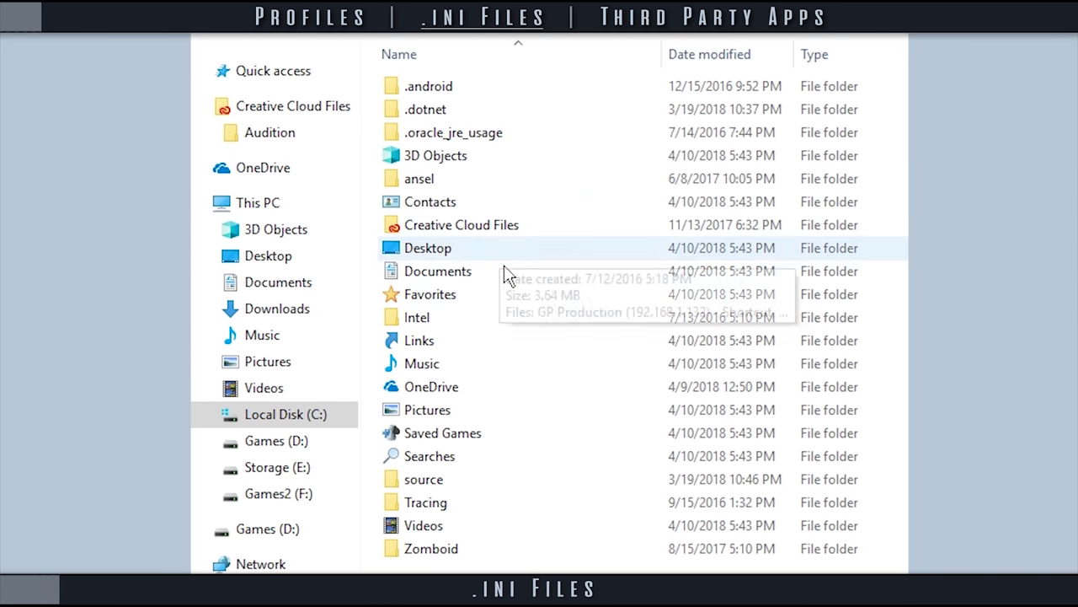
Step: Browse from the user folder through Documents and My Games to the Skyrim game folder
{"action": "double_click", "coordinate": [506, 271]}
{"action": "double_click", "coordinate": [506, 178]}
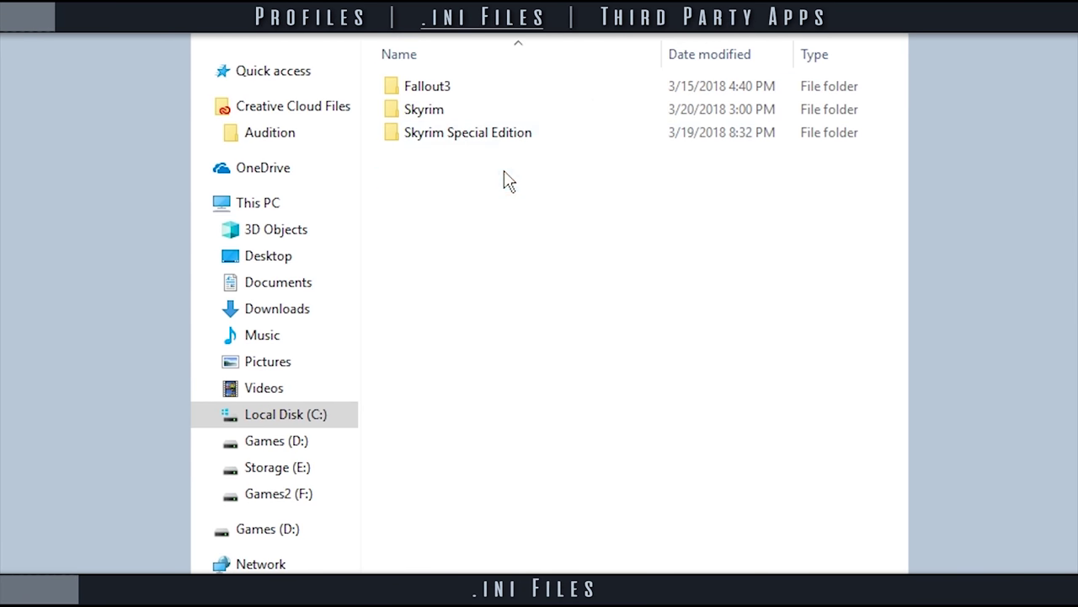
{"action": "double_click", "coordinate": [515, 110]}
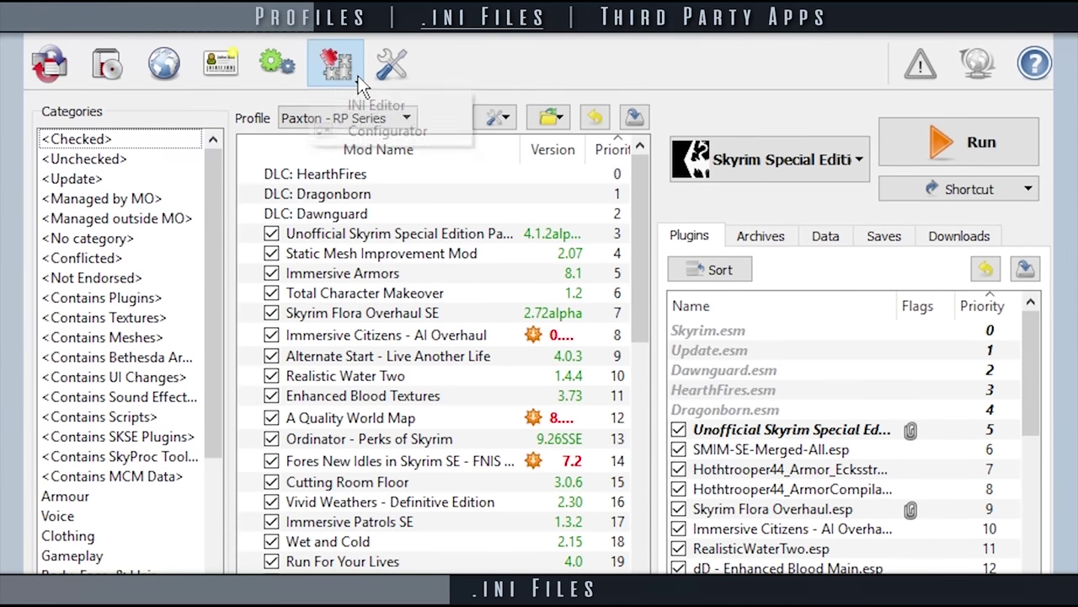
Step: In Mod Organizer, open the INI Editor tool and view the profile's skyrimprefs.ini and skyrim.ini files
{"action": "left_click", "coordinate": [356, 75]}
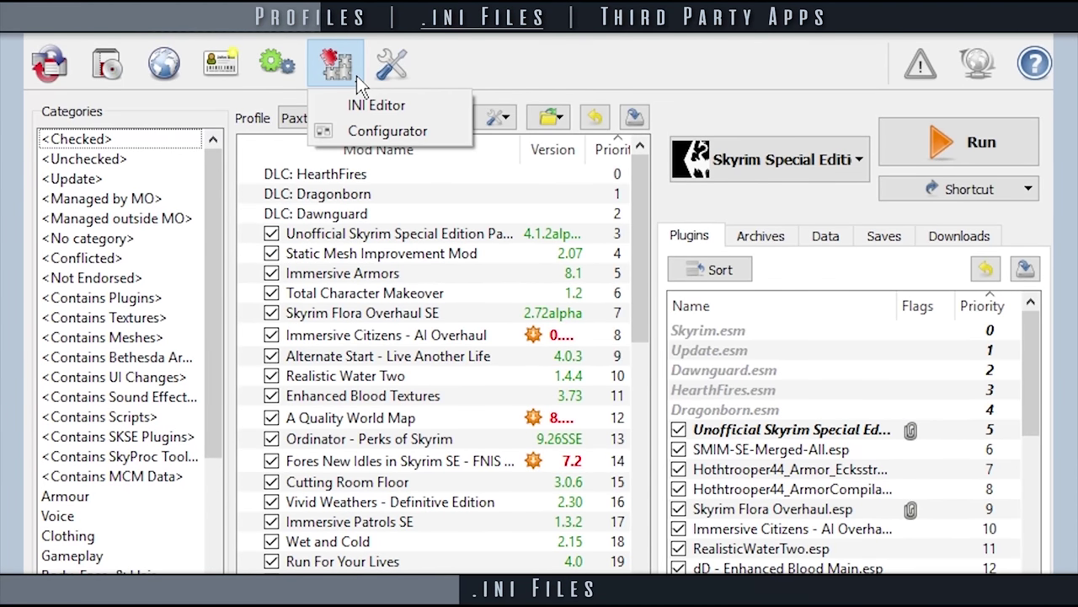
{"action": "left_click", "coordinate": [441, 104]}
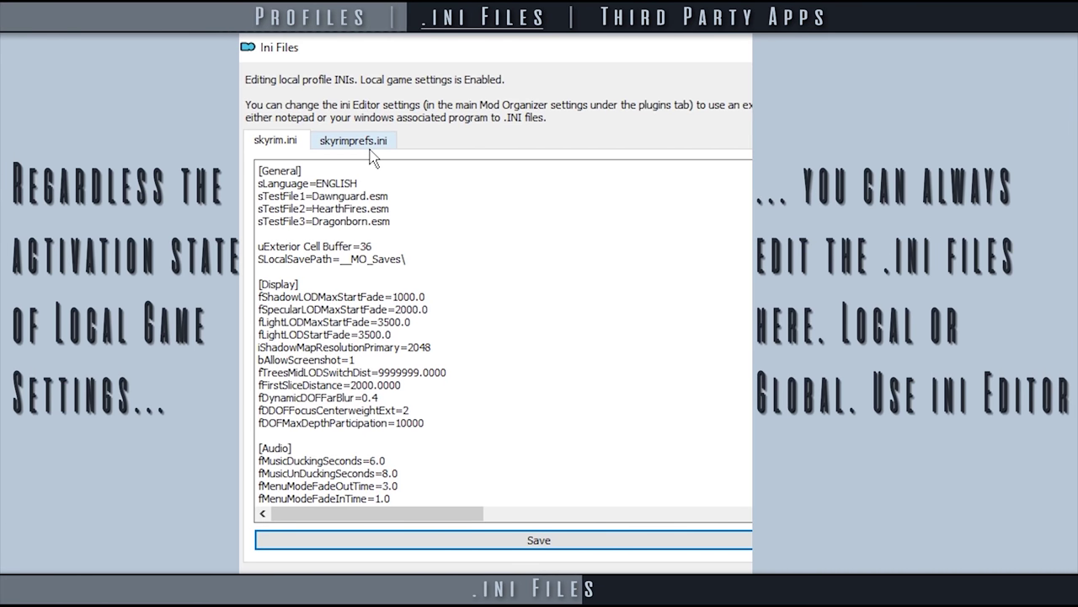
{"action": "left_click", "coordinate": [370, 148]}
{"action": "left_click", "coordinate": [295, 145]}
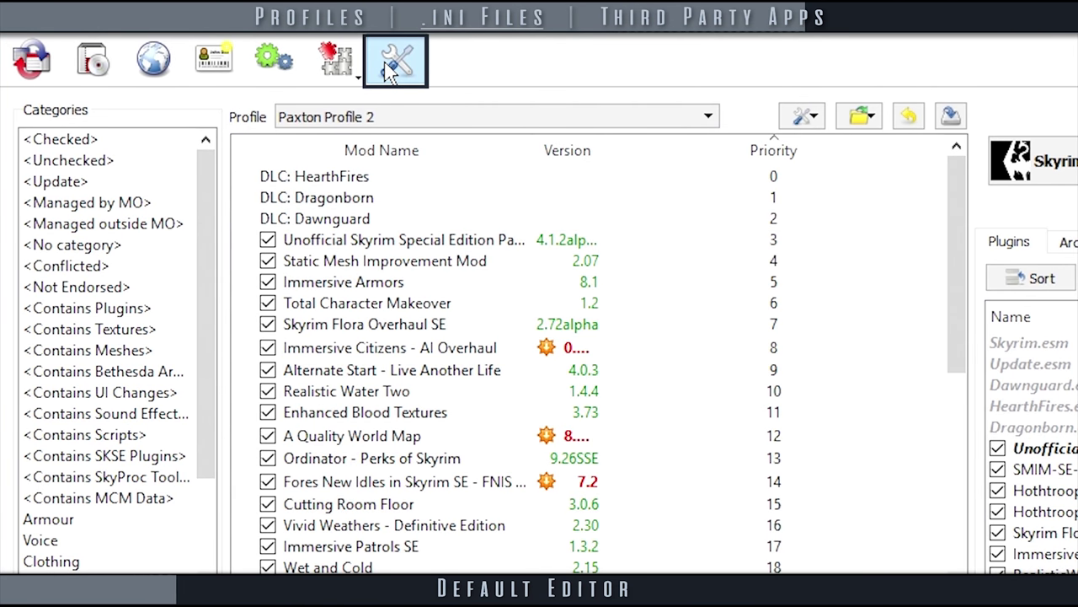
Step: Set the INI Editor plugin's external option to True in the Mod Organizer settings and apply it
{"action": "left_click", "coordinate": [389, 73]}
{"action": "left_click", "coordinate": [538, 97]}
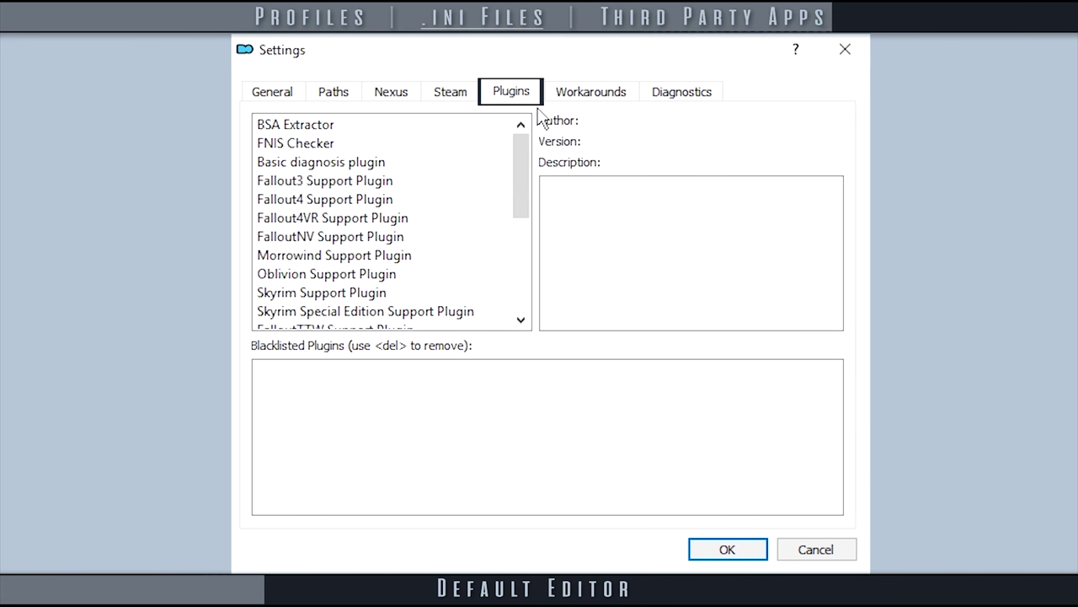
{"action": "scroll", "coordinate": [530, 193], "scroll_direction": "down", "scroll_amount": 2}
{"action": "left_click", "coordinate": [330, 258]}
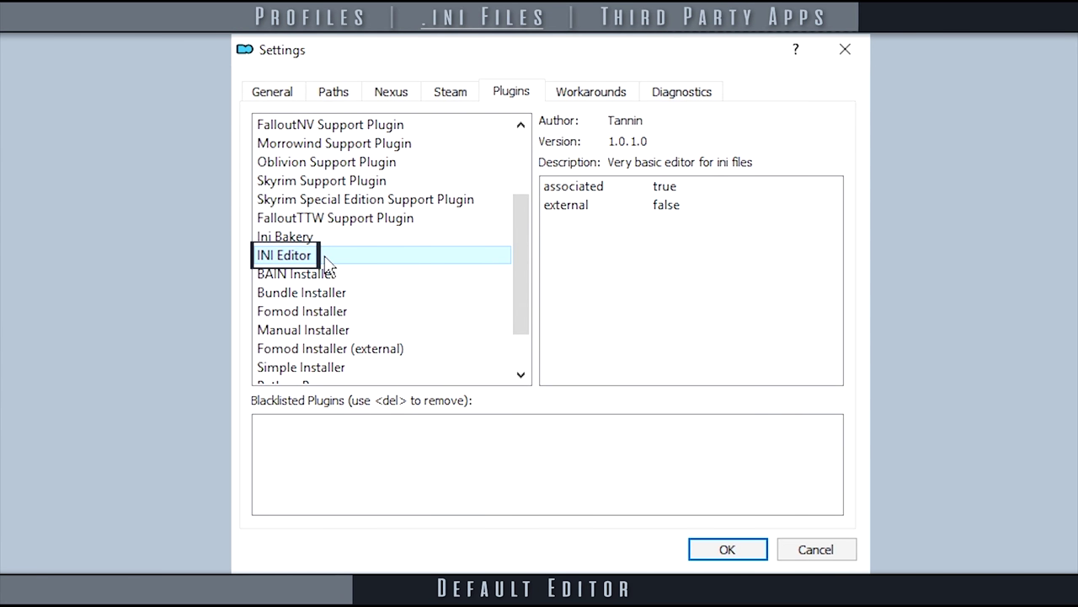
{"action": "left_click", "coordinate": [696, 207]}
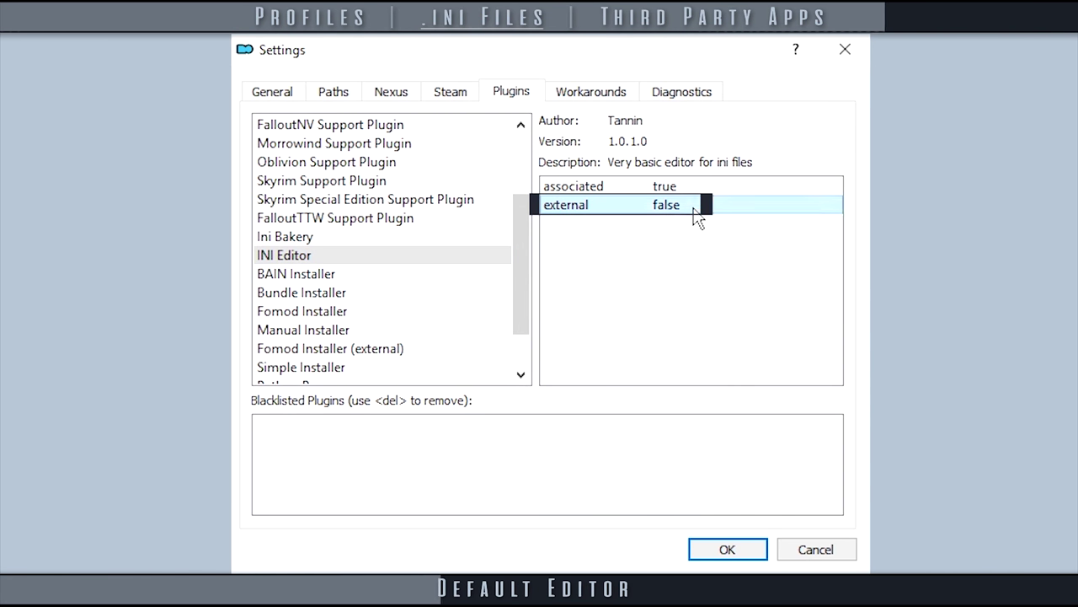
{"action": "left_click", "coordinate": [695, 207]}
{"action": "left_click", "coordinate": [832, 205]}
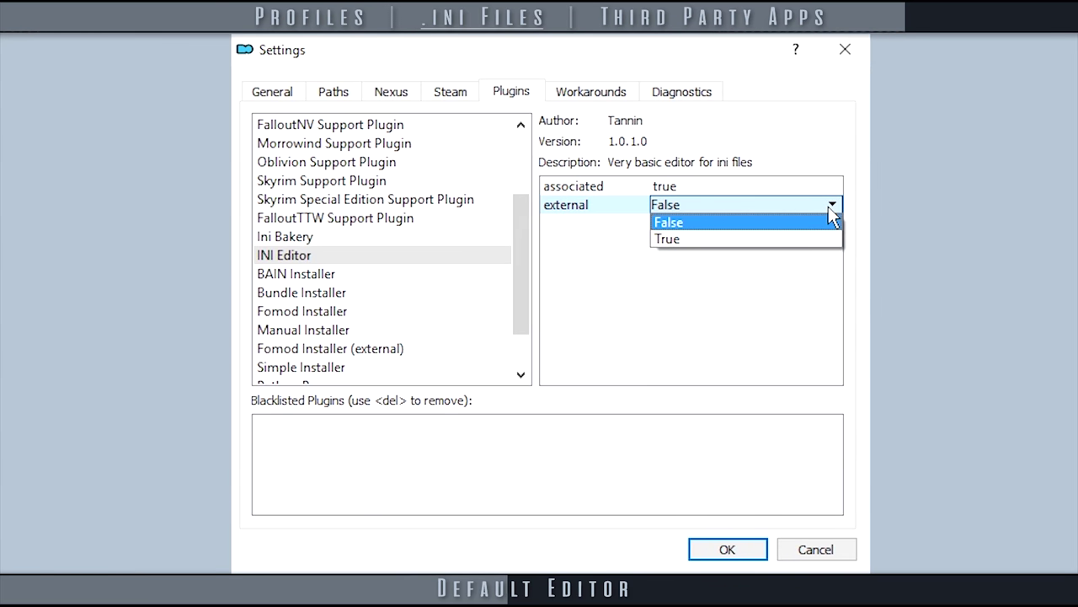
{"action": "left_click", "coordinate": [796, 238]}
{"action": "left_click", "coordinate": [741, 549]}
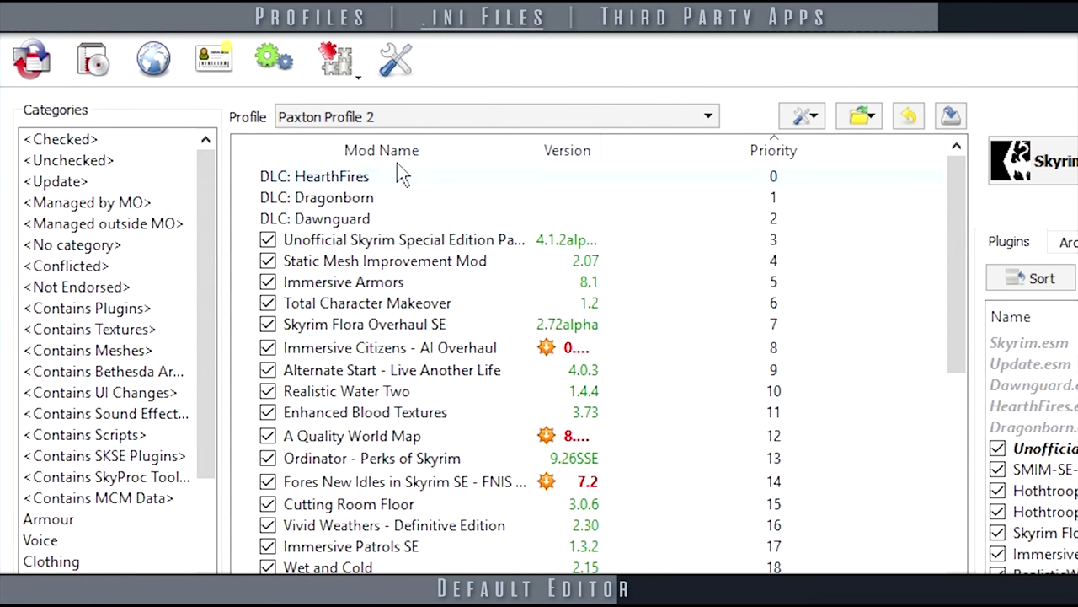
Step: Launch the INI Editor tool to view skyrimprefs.ini in the external text editor, and close the file
{"action": "left_click", "coordinate": [337, 61]}
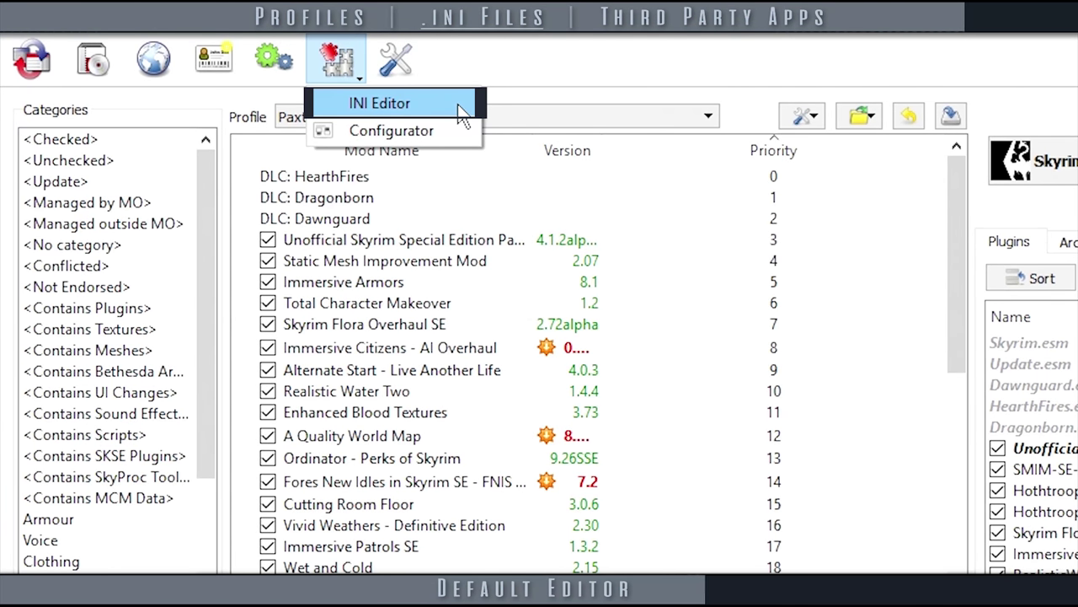
{"action": "left_click", "coordinate": [463, 102]}
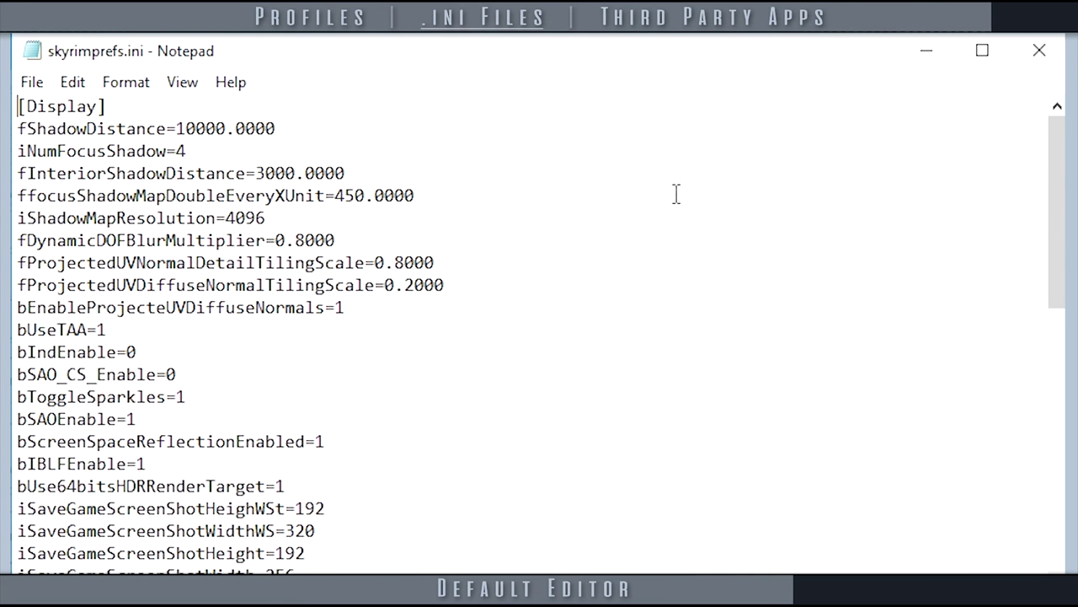
{"action": "left_click", "coordinate": [1041, 59]}
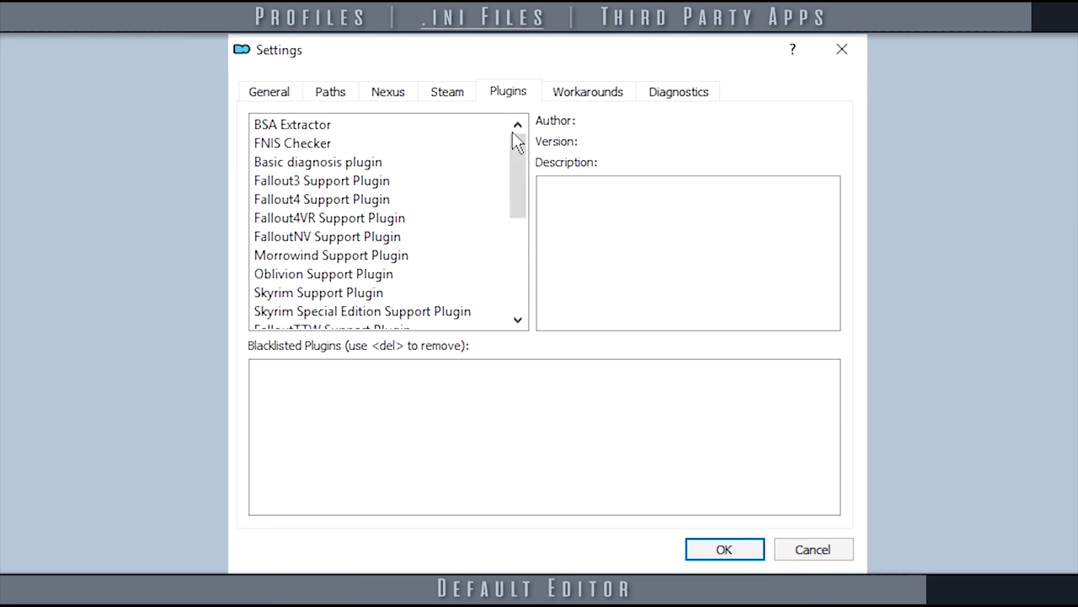
Step: Return to the plugin settings and look for the INI Editor entry in the plugin list
{"action": "left_click_drag", "start_coordinate": [511, 139], "coordinate": [525, 234]}
{"action": "left_click", "coordinate": [471, 237]}
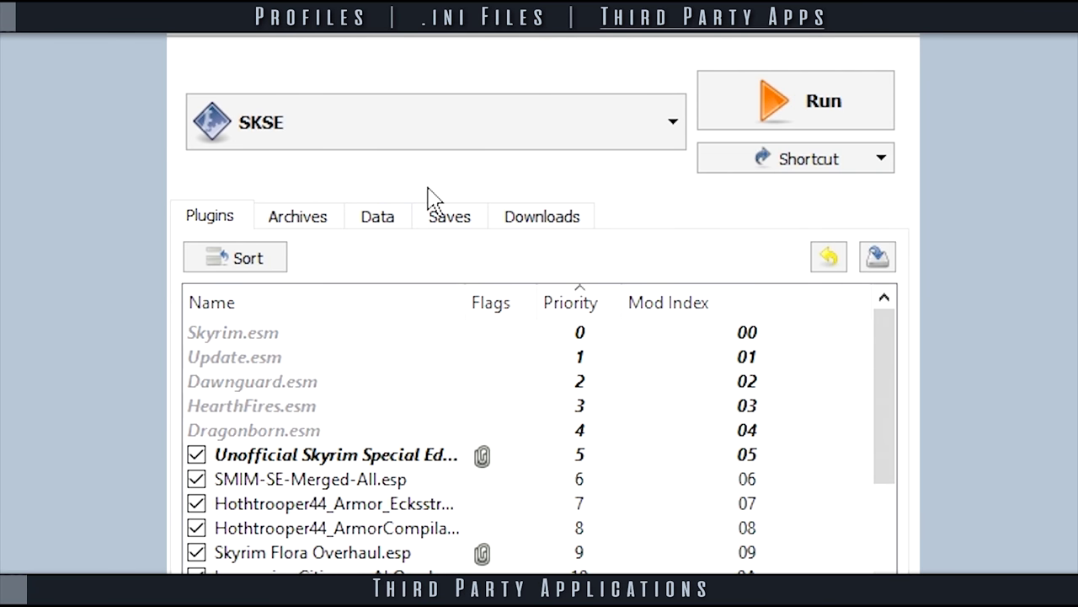
Step: Fill in a new executable entry titled "new App" with binary E:\SSEEDit\SSEEdit.exe and the argument -IKnowWhatImDoing
{"action": "left_click", "coordinate": [671, 123]}
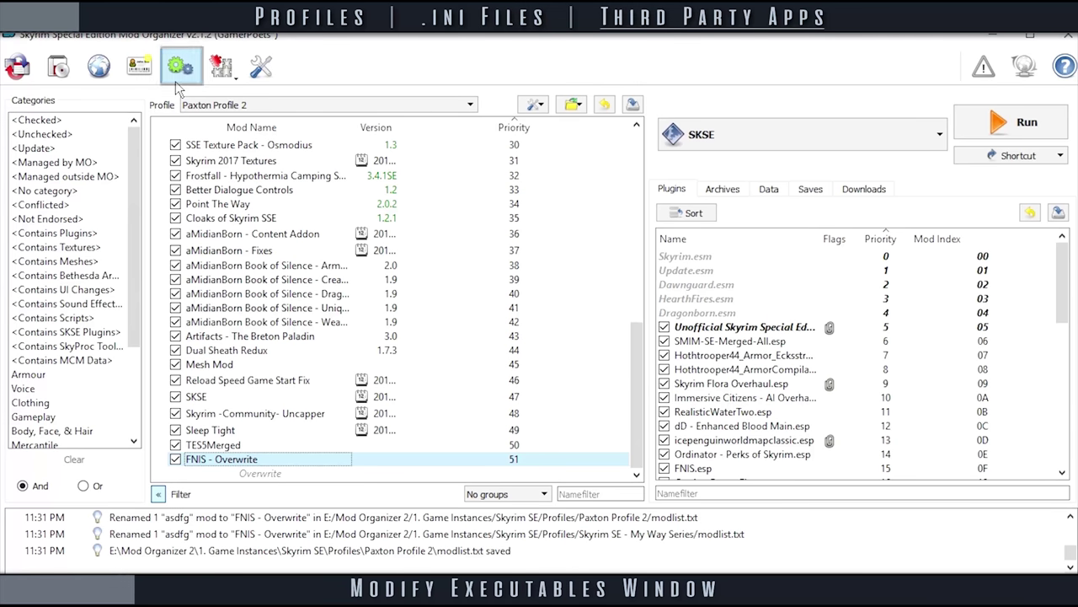
{"action": "left_click", "coordinate": [175, 81]}
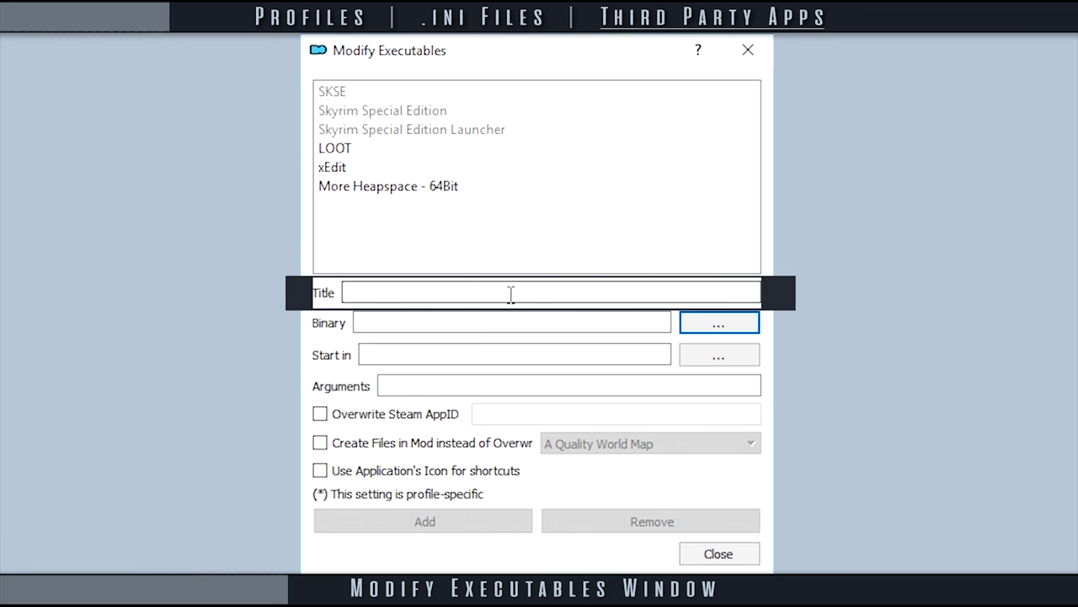
{"action": "left_click", "coordinate": [510, 294]}
{"action": "type", "text": "new App"}
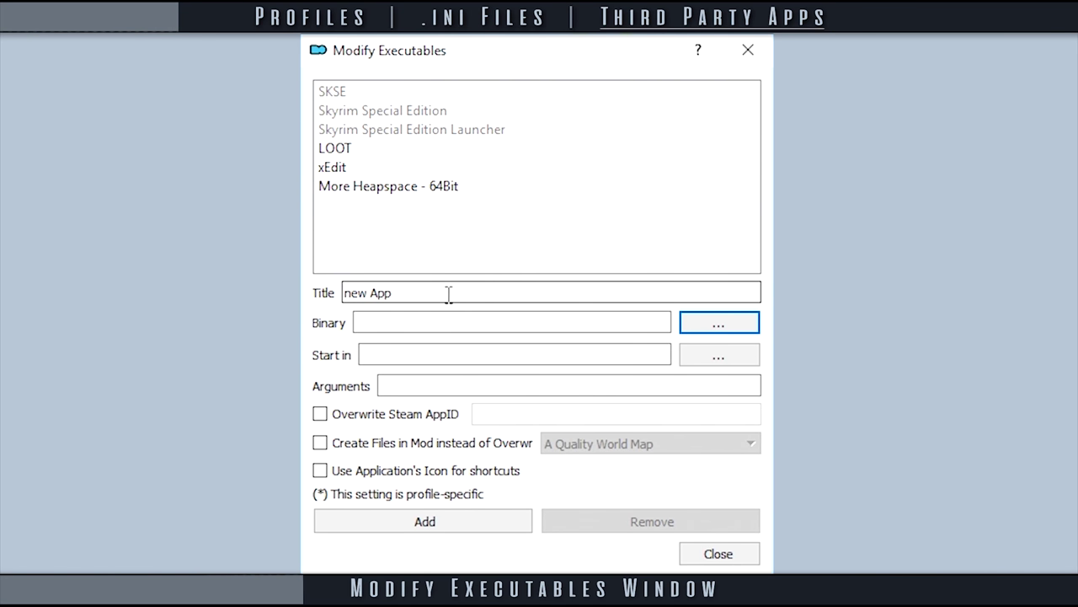
{"action": "left_click", "coordinate": [743, 338]}
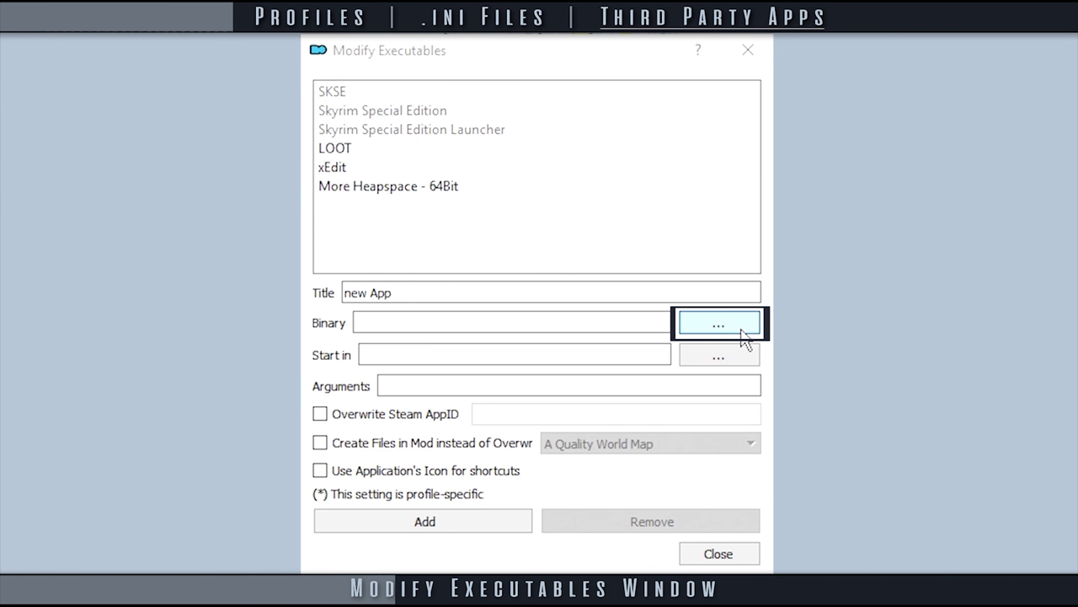
{"action": "left_click", "coordinate": [742, 335]}
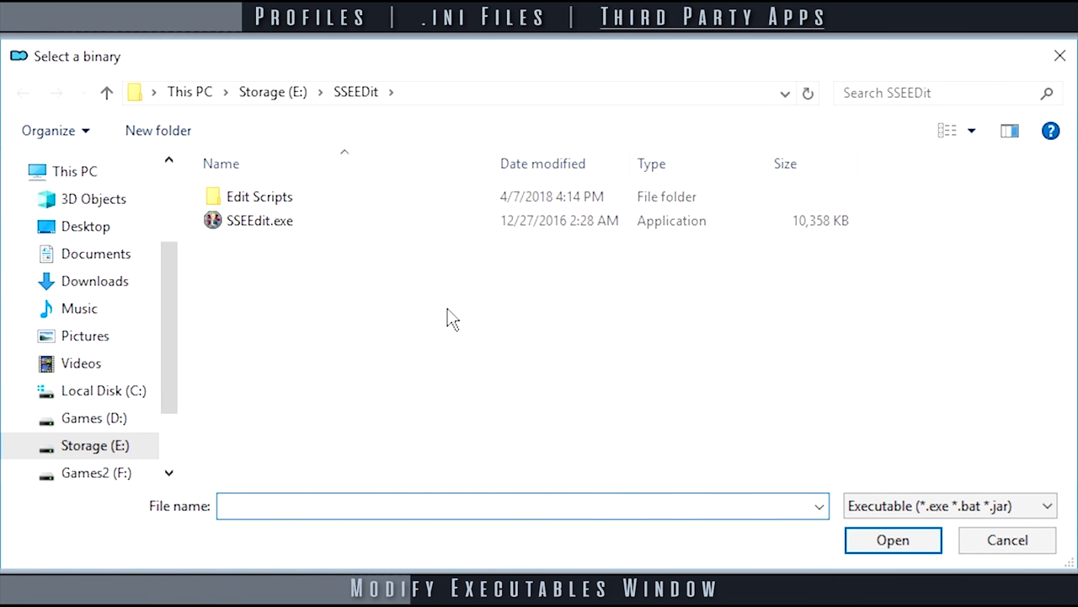
{"action": "left_click", "coordinate": [332, 229]}
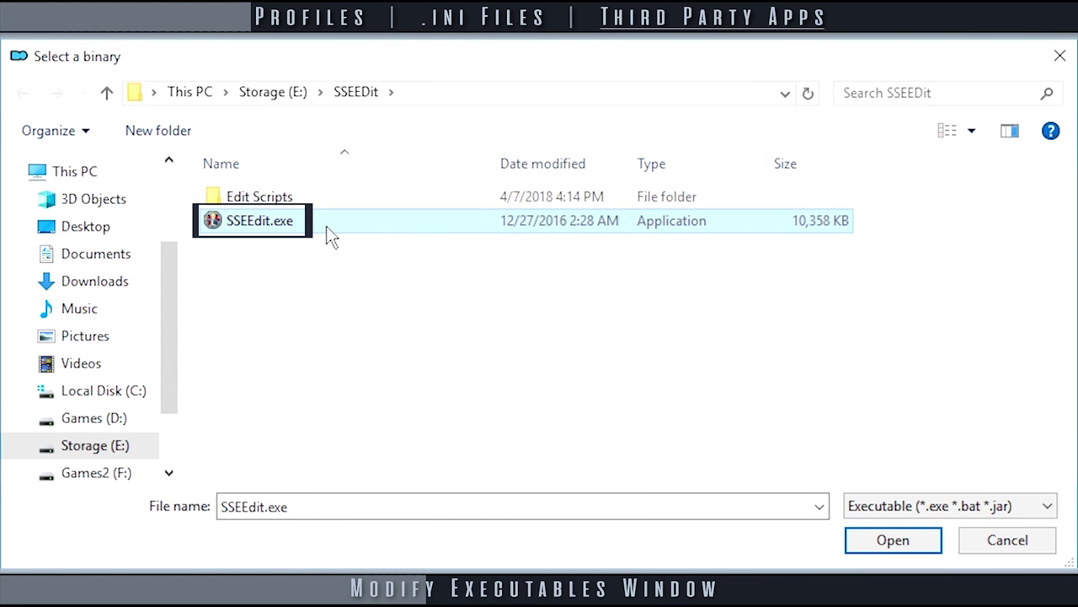
{"action": "double_click", "coordinate": [327, 227]}
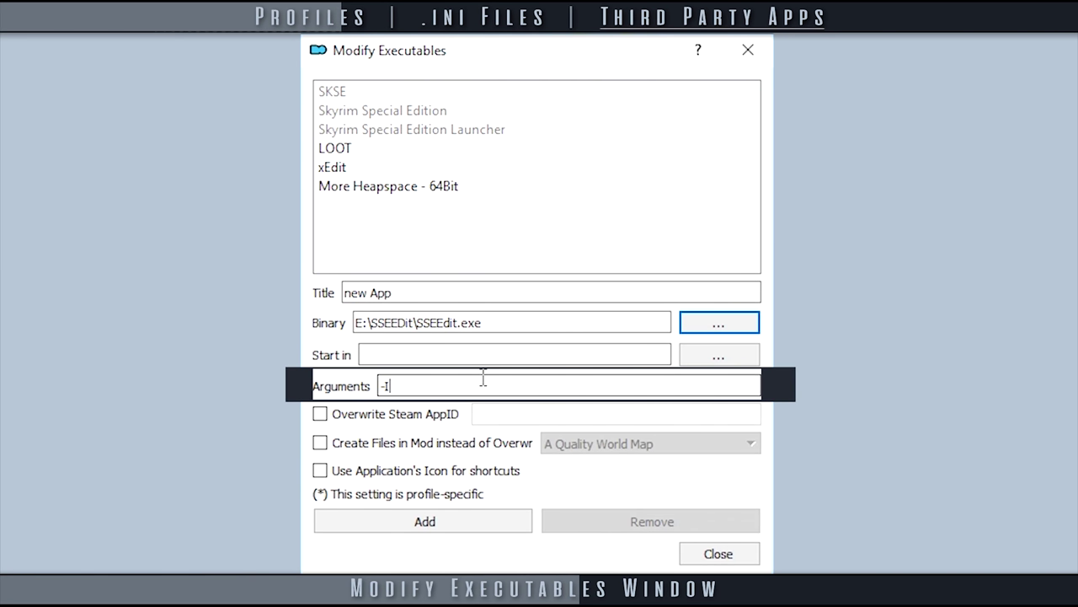
{"action": "type", "text": "KnowWhatImDoing"}
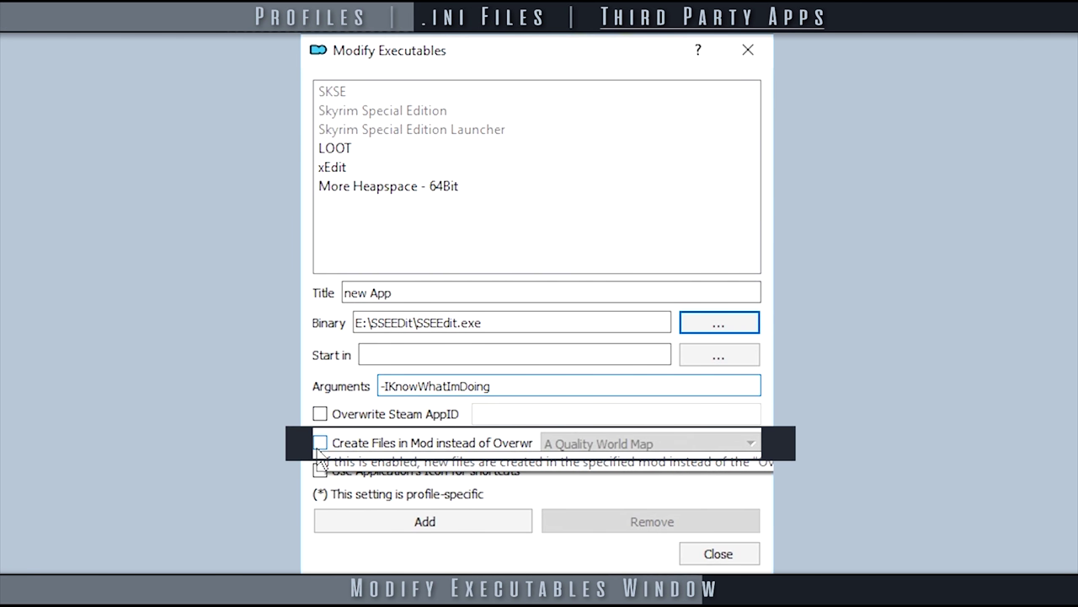
Step: Enable creating files in a mod instead of Overwrite, try FNIS - Overwrite, Frostfall and Wet and Cold as targets, and disable the option
{"action": "left_click", "coordinate": [320, 444]}
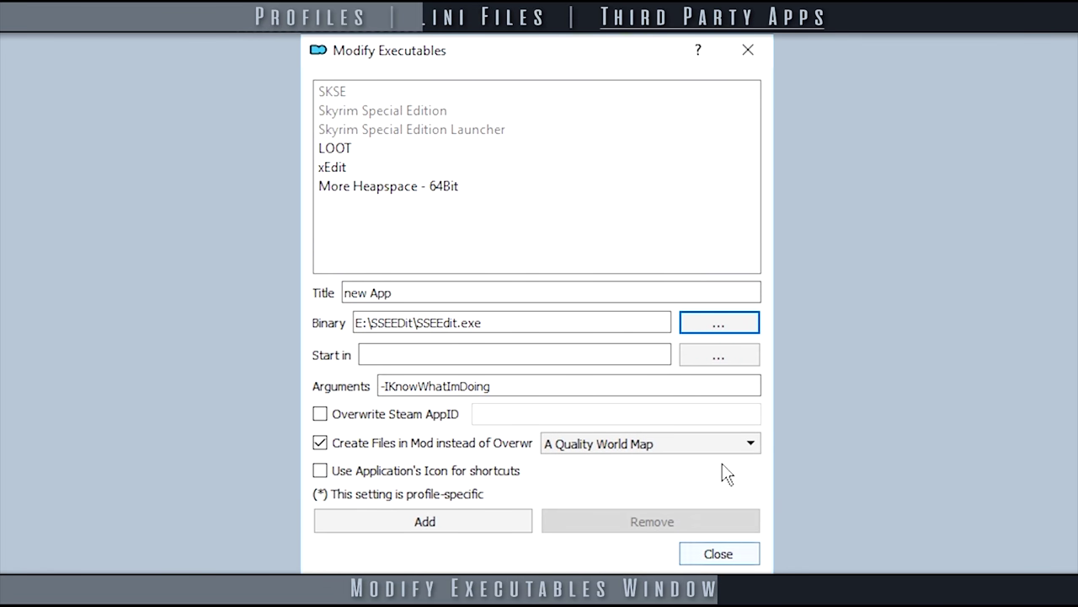
{"action": "left_click", "coordinate": [749, 444]}
{"action": "left_click_drag", "start_coordinate": [754, 484], "coordinate": [753, 530]}
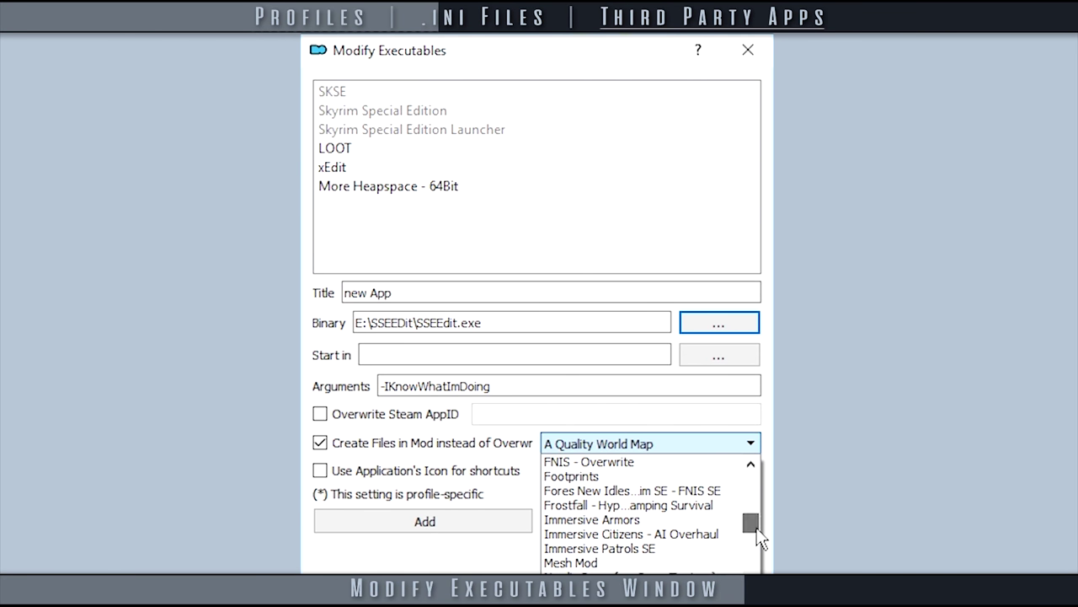
{"action": "left_click", "coordinate": [663, 464]}
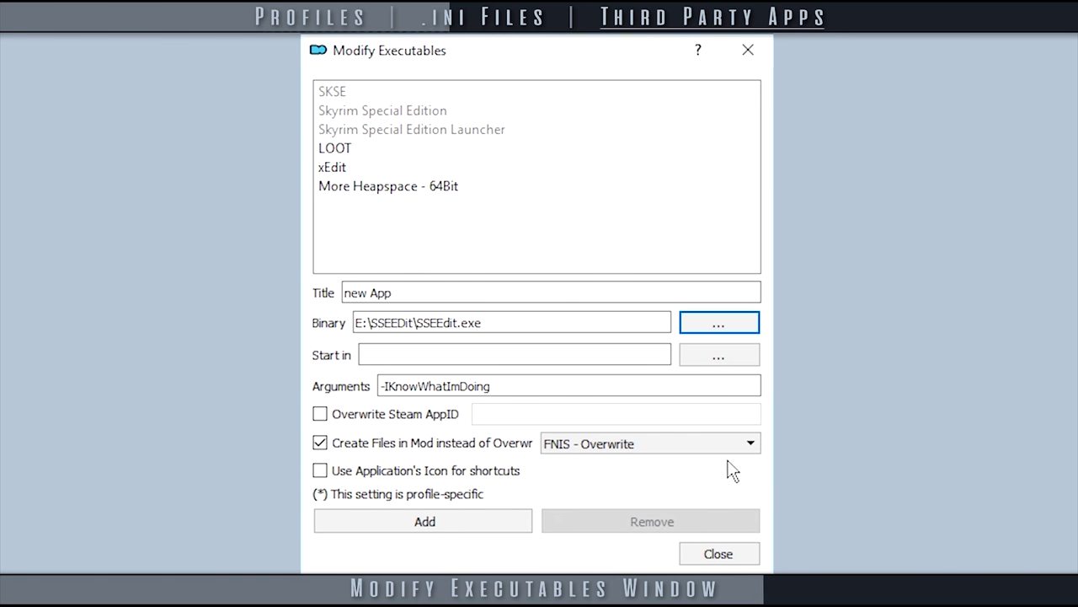
{"action": "left_click", "coordinate": [738, 444]}
{"action": "left_click", "coordinate": [708, 509]}
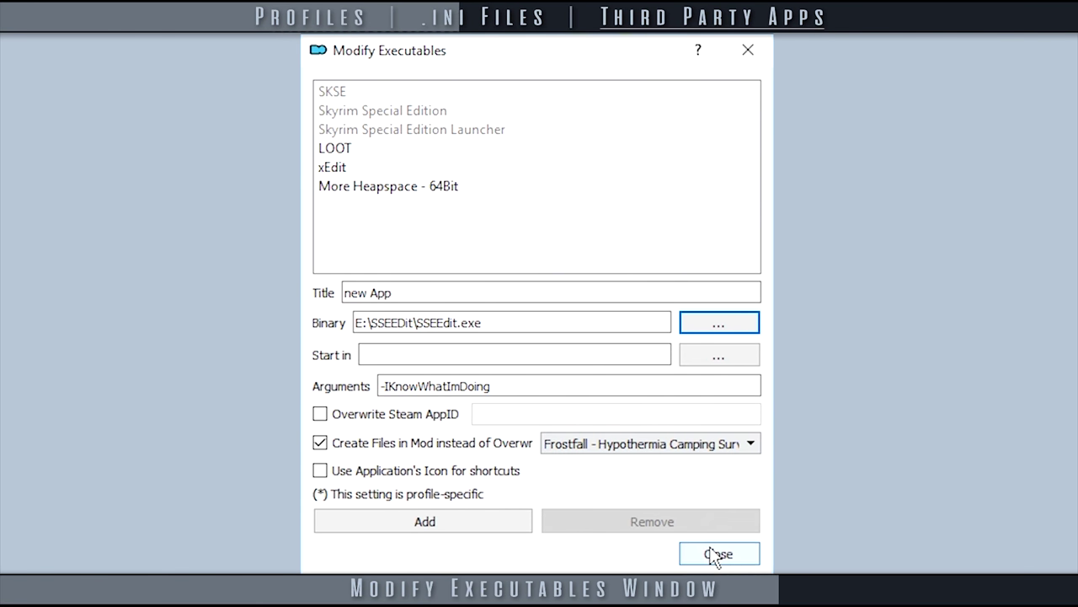
{"action": "left_click", "coordinate": [725, 446]}
{"action": "scroll", "coordinate": [709, 522], "scroll_direction": "down", "scroll_amount": 7}
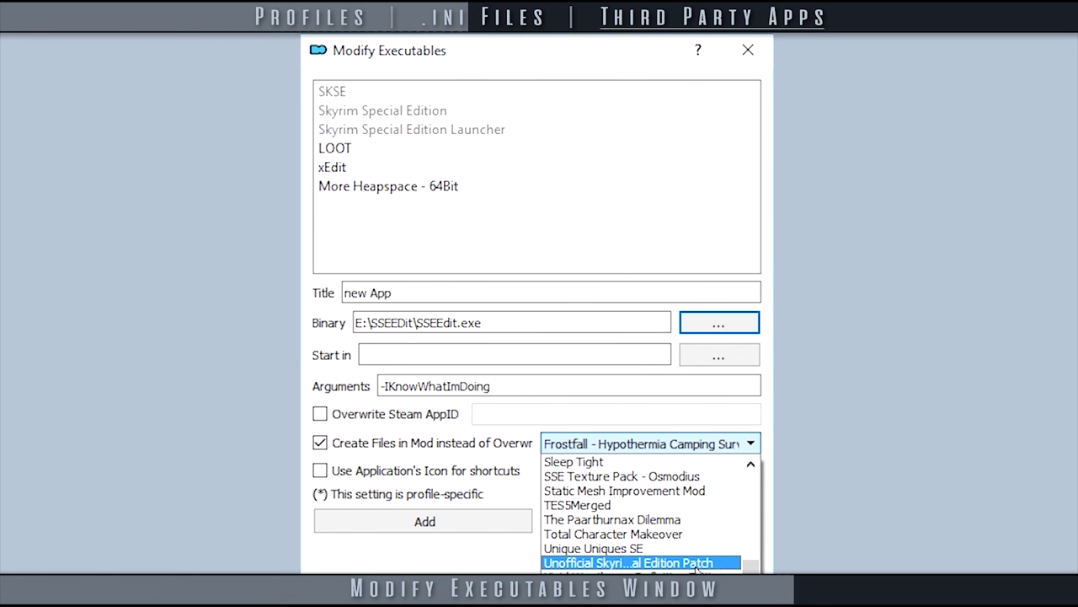
{"action": "key", "text": "w"}
{"action": "key", "text": "Return"}
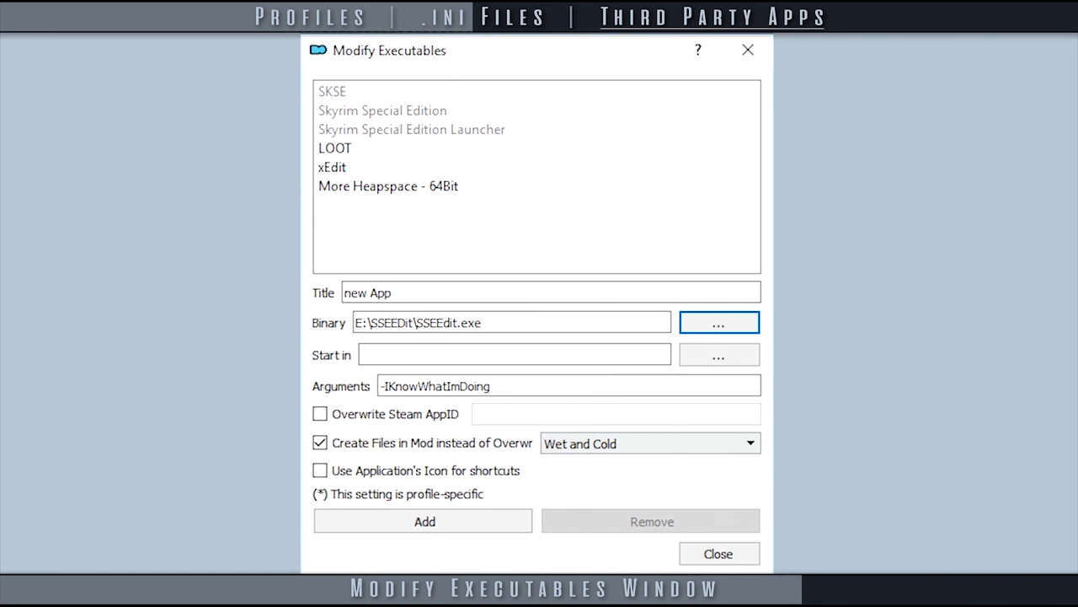
{"action": "left_click", "coordinate": [320, 443]}
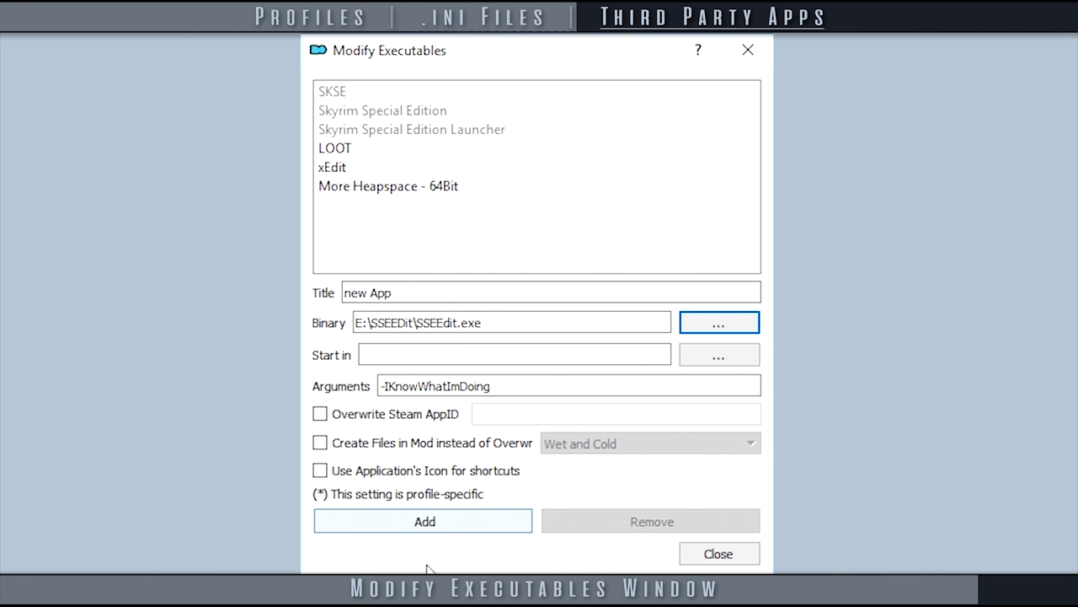
Step: Add the "new App" entry to the executables list, and remove it from the list again
{"action": "left_click", "coordinate": [510, 522]}
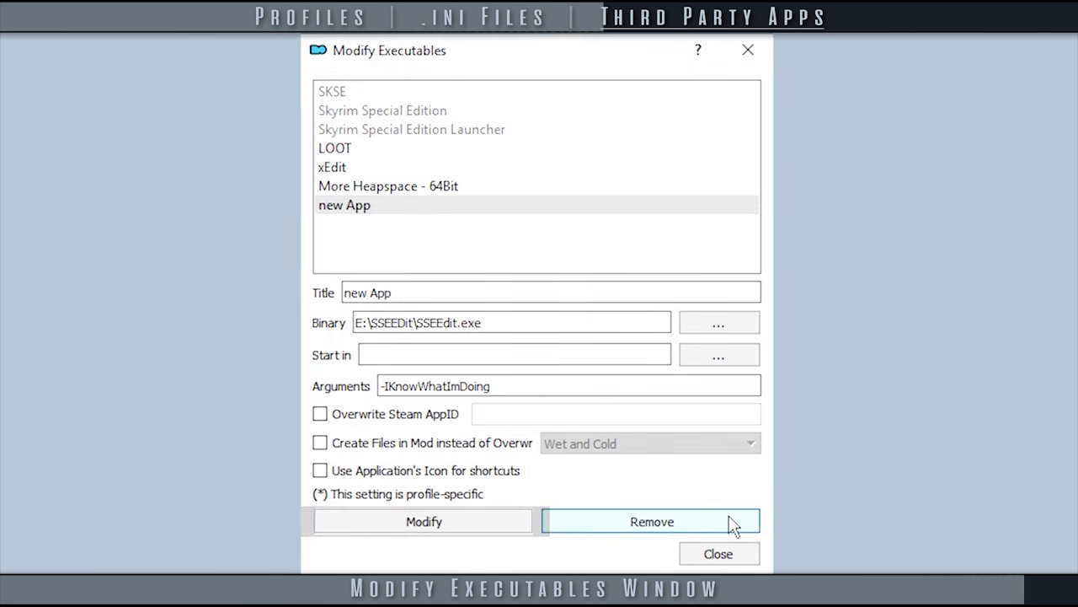
{"action": "left_click", "coordinate": [730, 522]}
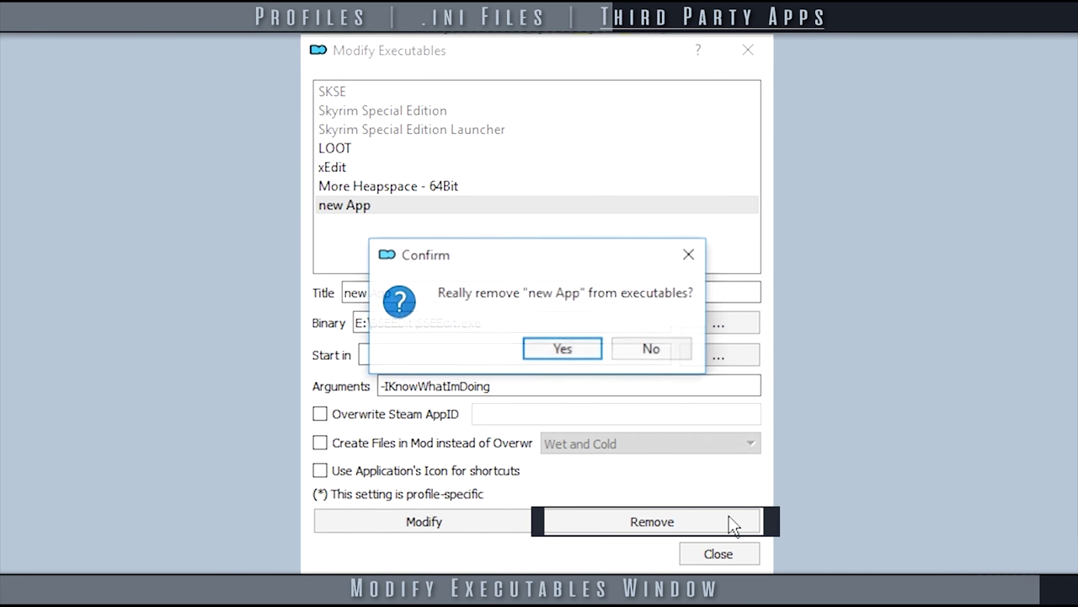
{"action": "left_click", "coordinate": [592, 357]}
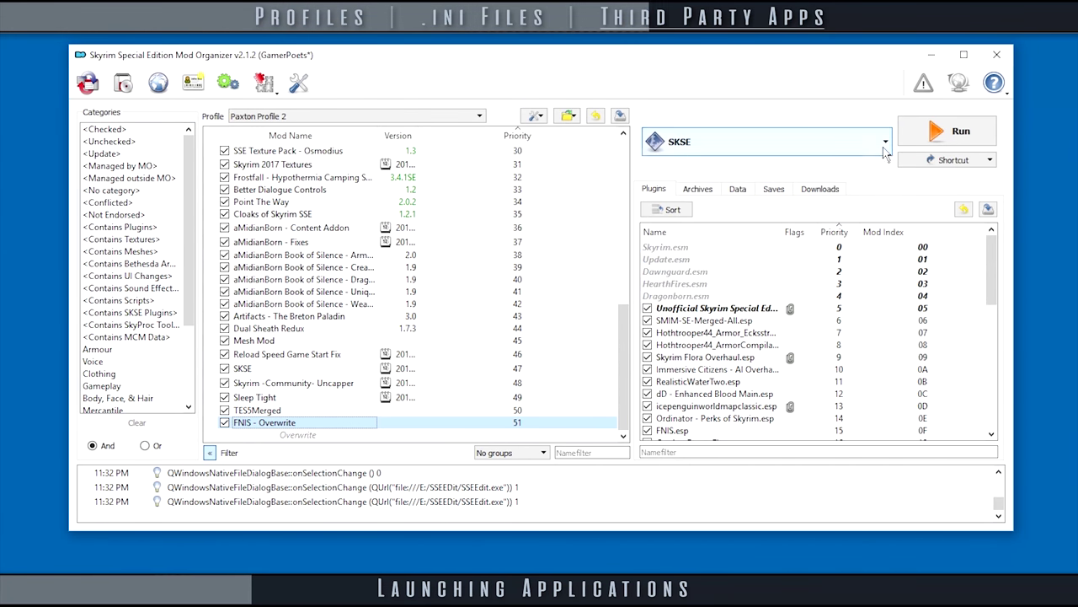
Step: Select LOOT as the application to launch and run it
{"action": "left_click", "coordinate": [884, 145]}
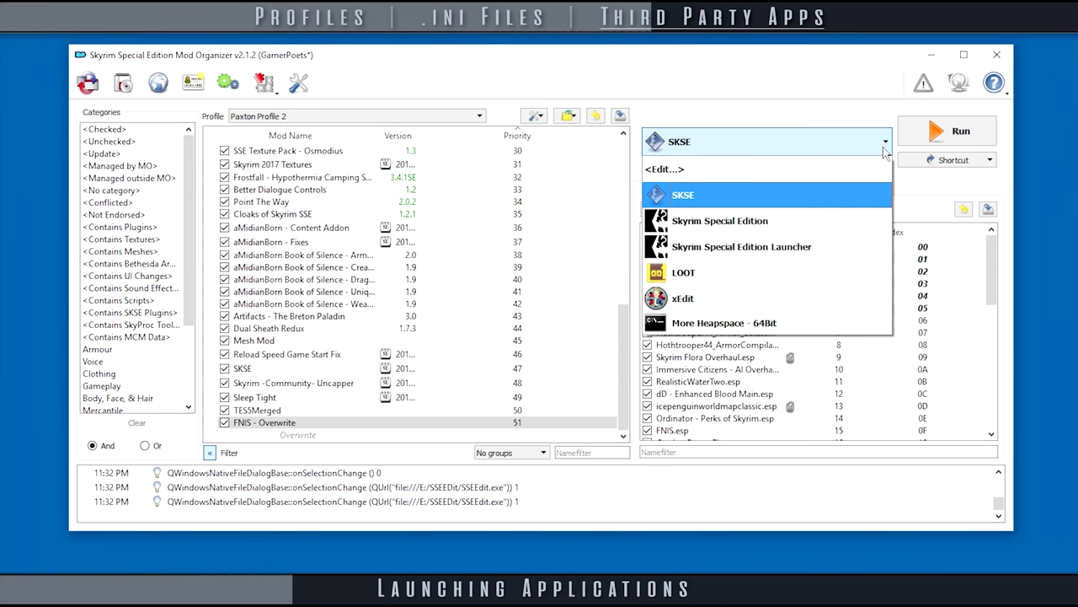
{"action": "left_click", "coordinate": [864, 268]}
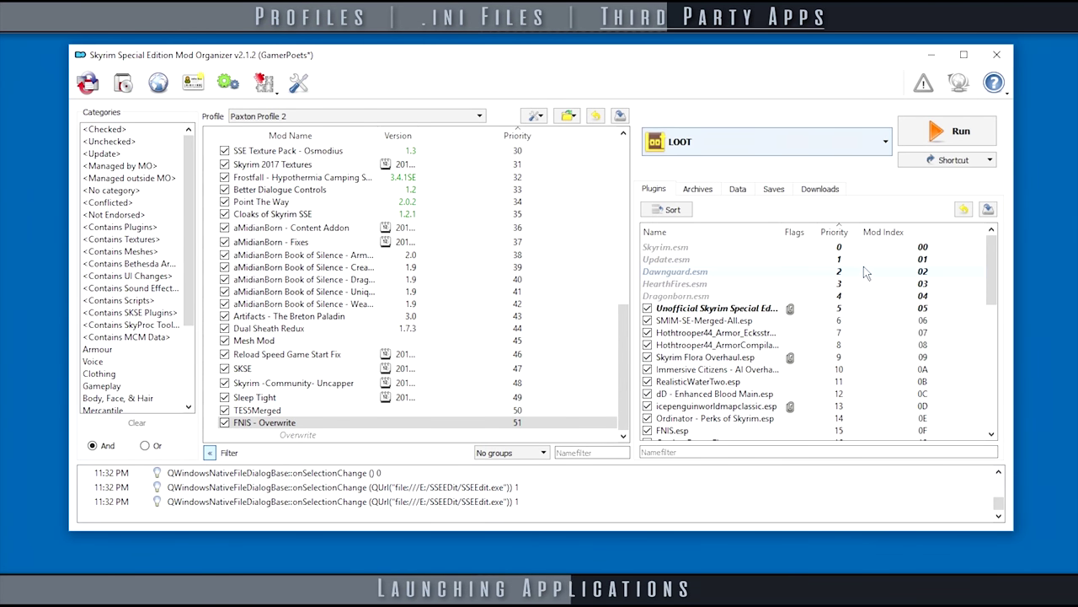
{"action": "left_click", "coordinate": [979, 140]}
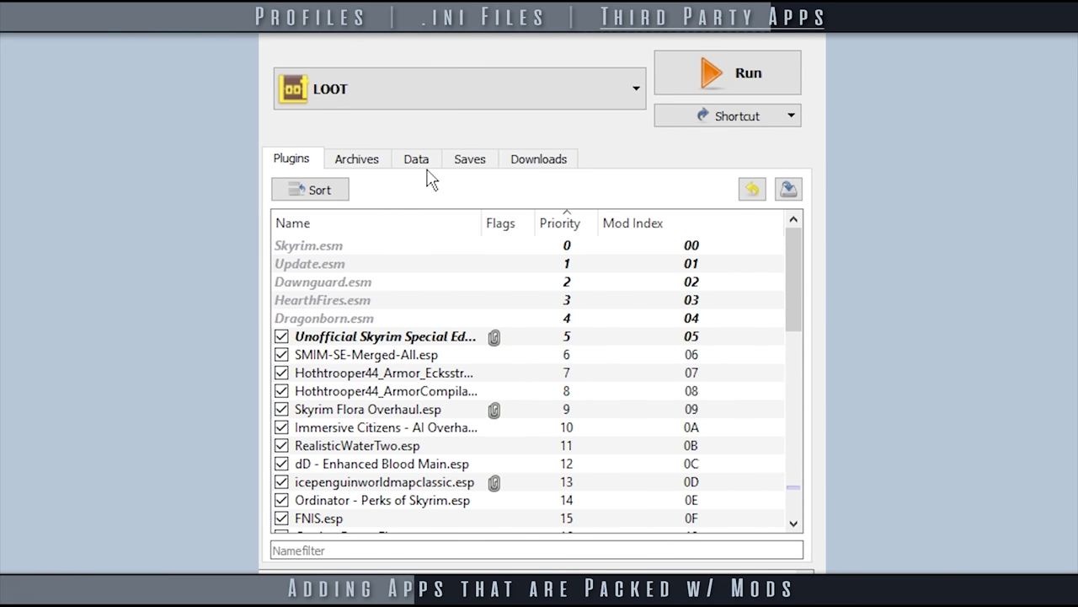
Step: Find Dual Sheath Redux Patch.jar under SkyProc Patchers in the virtual data folder and add it as an executable
{"action": "left_click", "coordinate": [421, 167]}
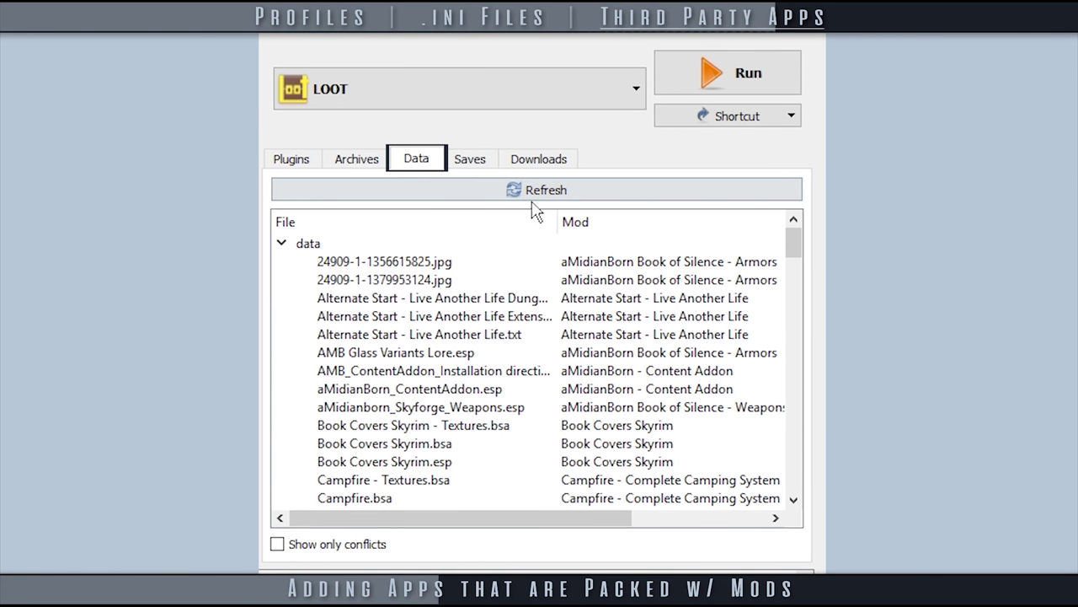
{"action": "left_click_drag", "start_coordinate": [795, 244], "coordinate": [795, 478]}
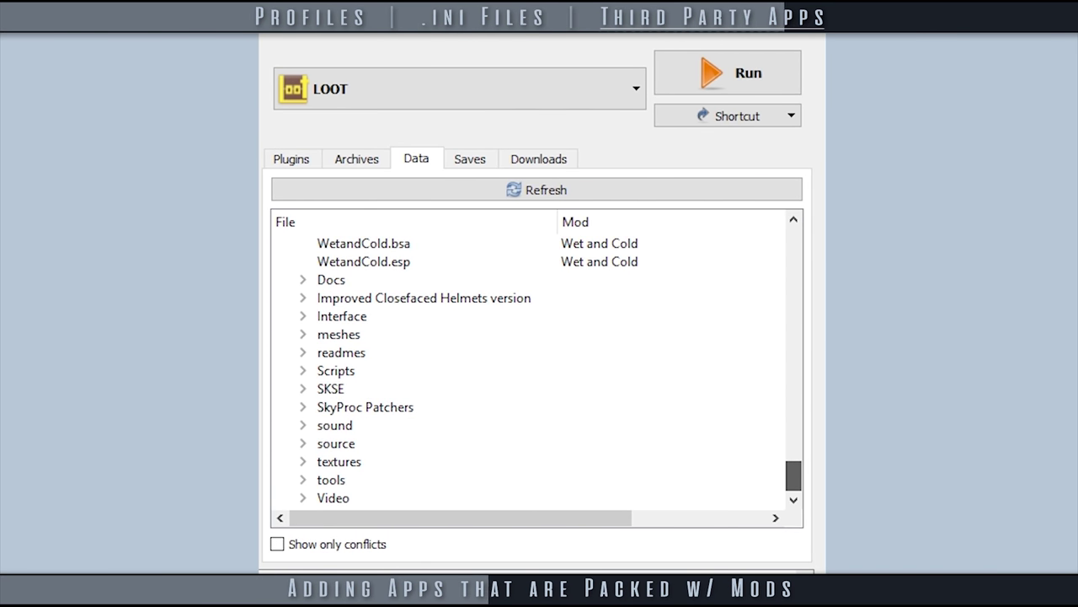
{"action": "left_click", "coordinate": [303, 407]}
{"action": "left_click", "coordinate": [324, 425]}
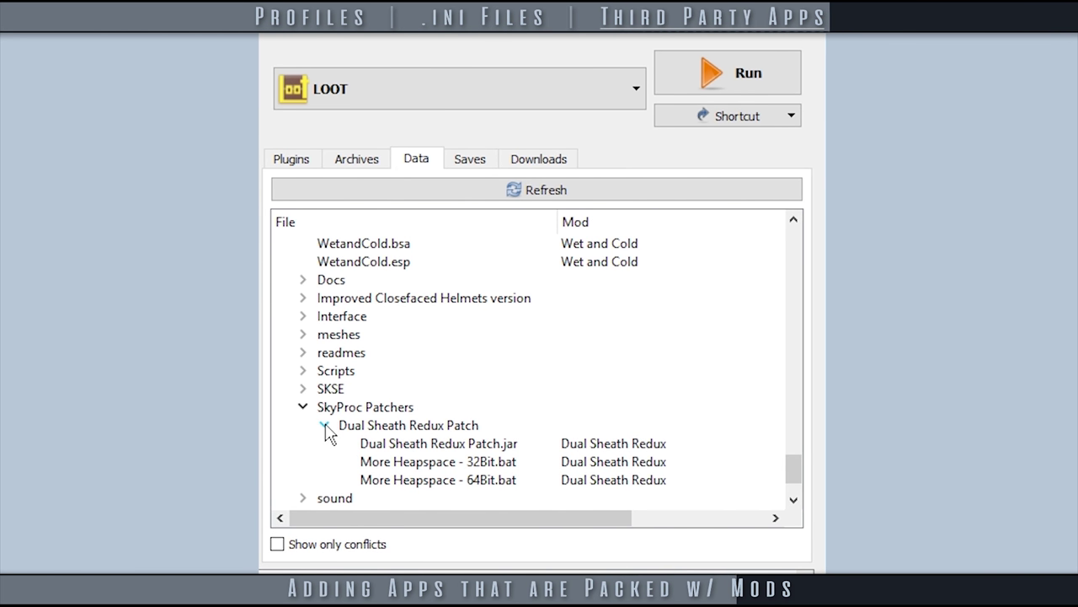
{"action": "left_click", "coordinate": [538, 450]}
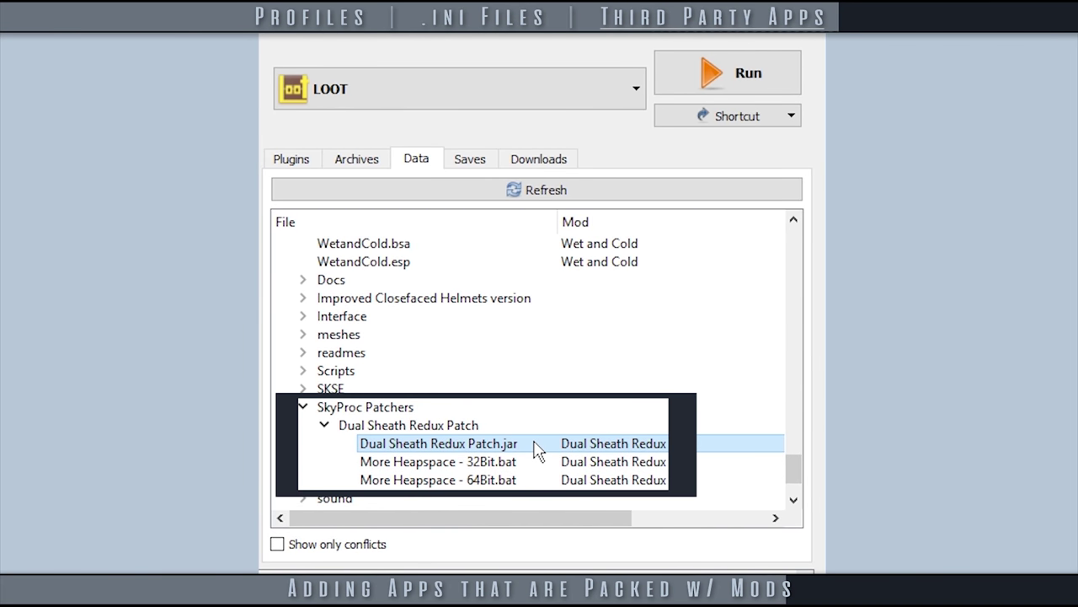
{"action": "right_click", "coordinate": [537, 449]}
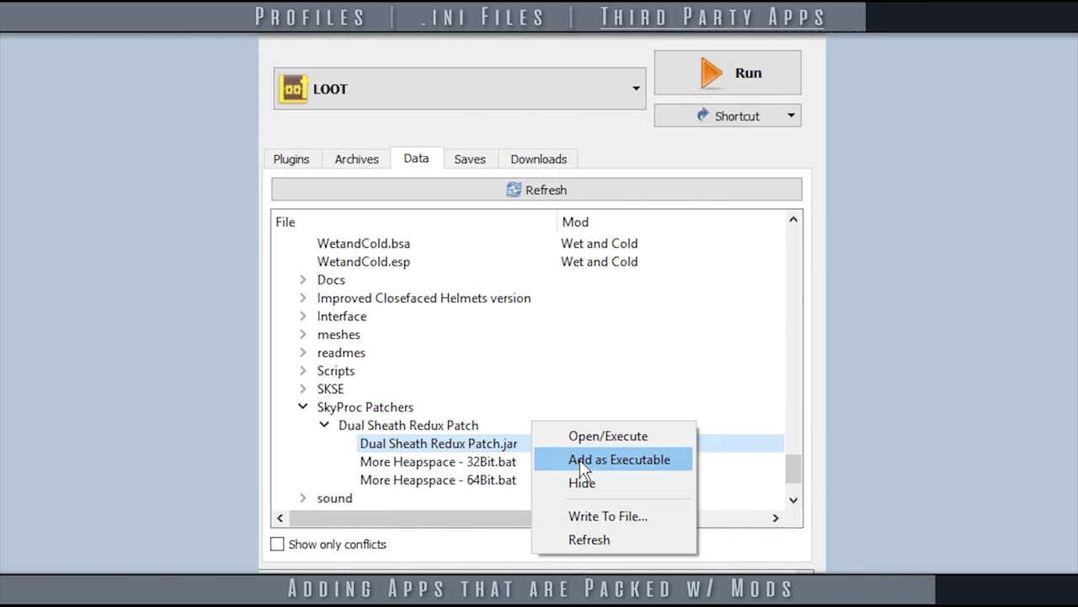
{"action": "left_click", "coordinate": [581, 459]}
{"action": "left_click", "coordinate": [626, 106]}
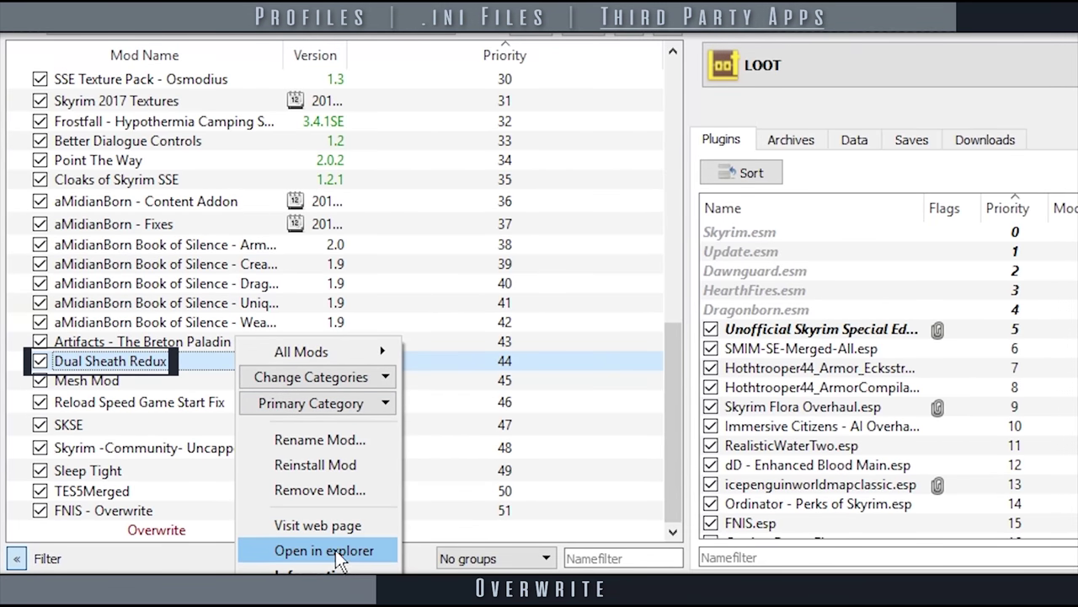
Step: Open the Dual Sheath Redux mod's folder in Explorer, and move all files from Overwrite into the Dual Sheath Redux mod
{"action": "left_click", "coordinate": [335, 551]}
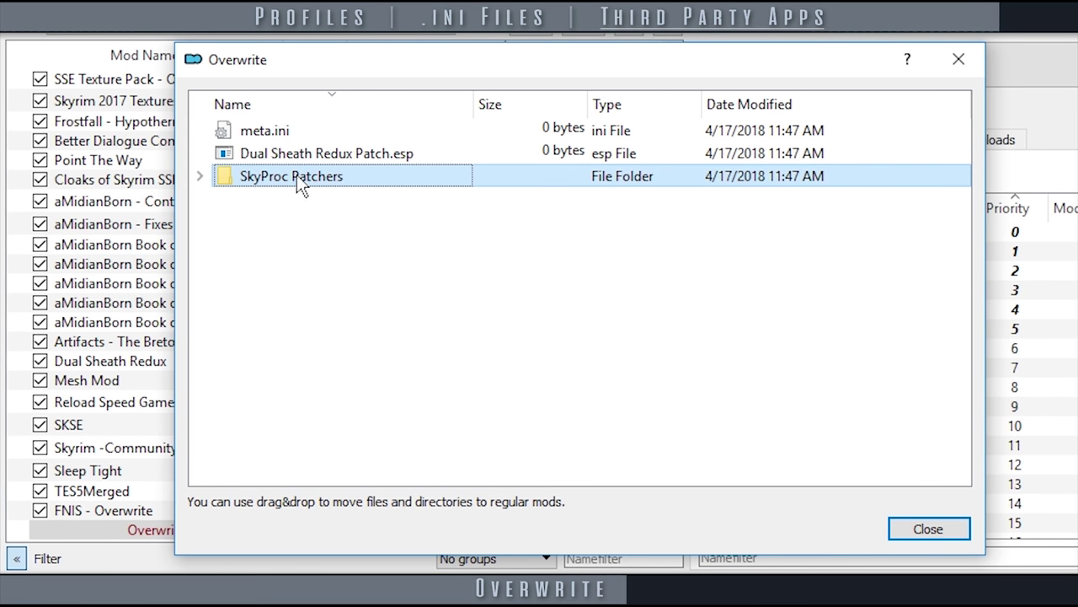
{"action": "key", "text": "ctrl+a"}
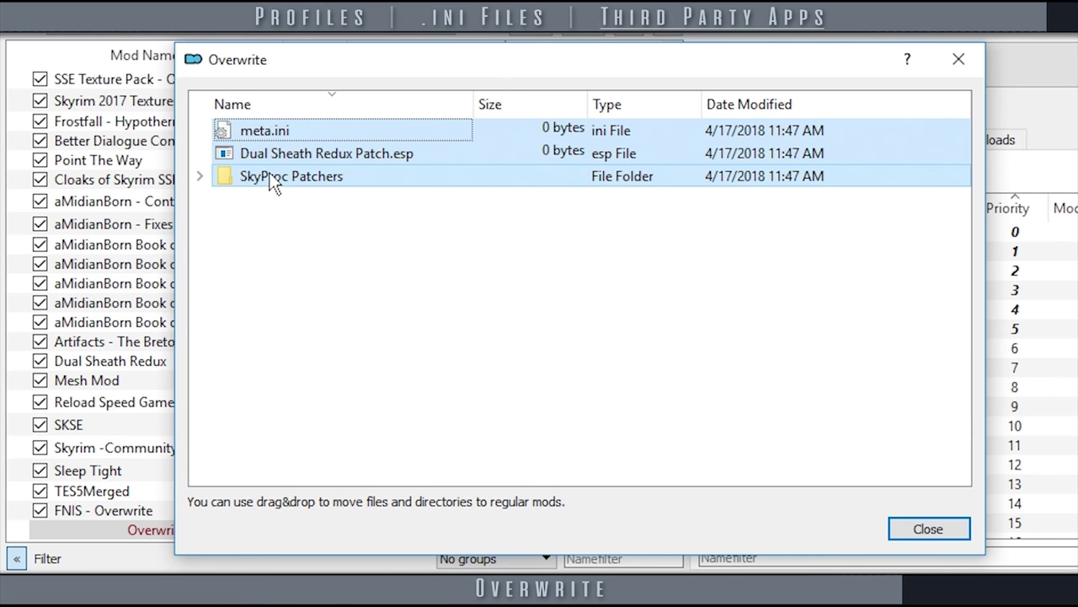
{"action": "left_click_drag", "start_coordinate": [274, 183], "coordinate": [115, 375]}
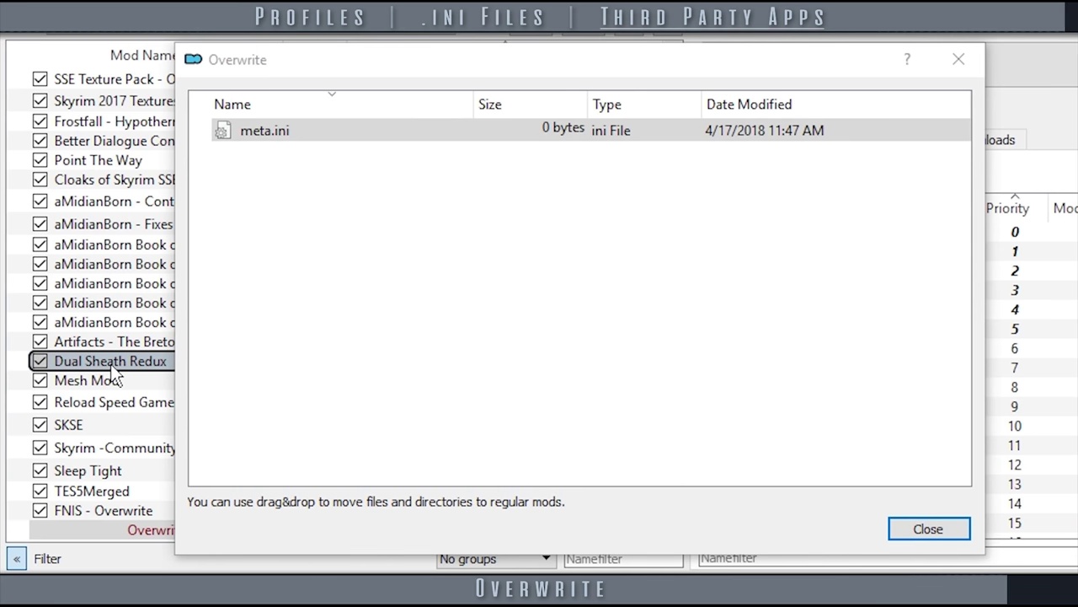